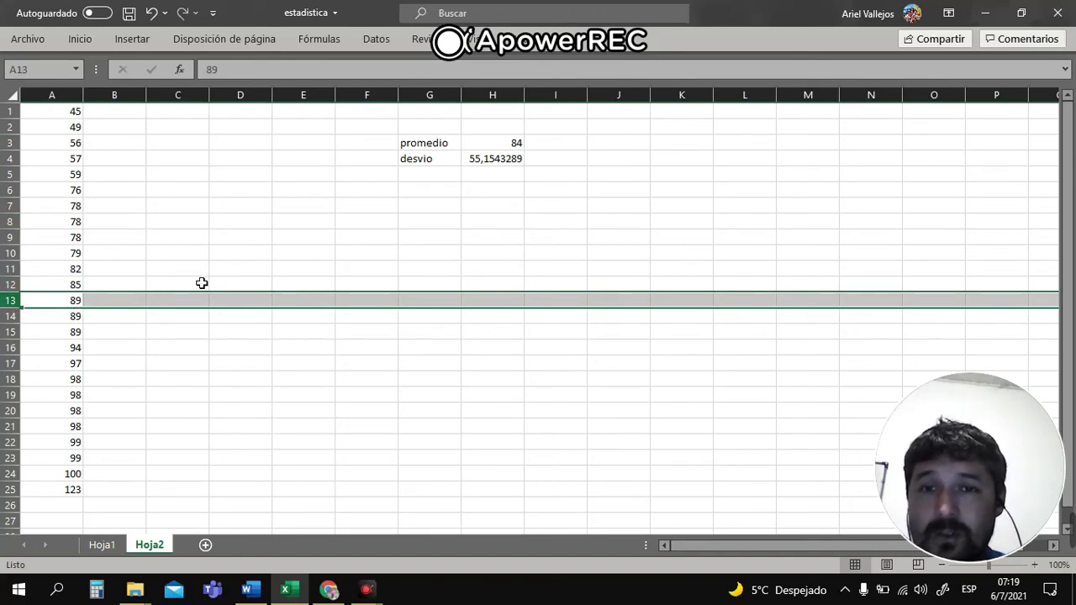
# Add the label mediana in G5 and enter the value 89 beside it in H5
pyautogui.click(424, 179)
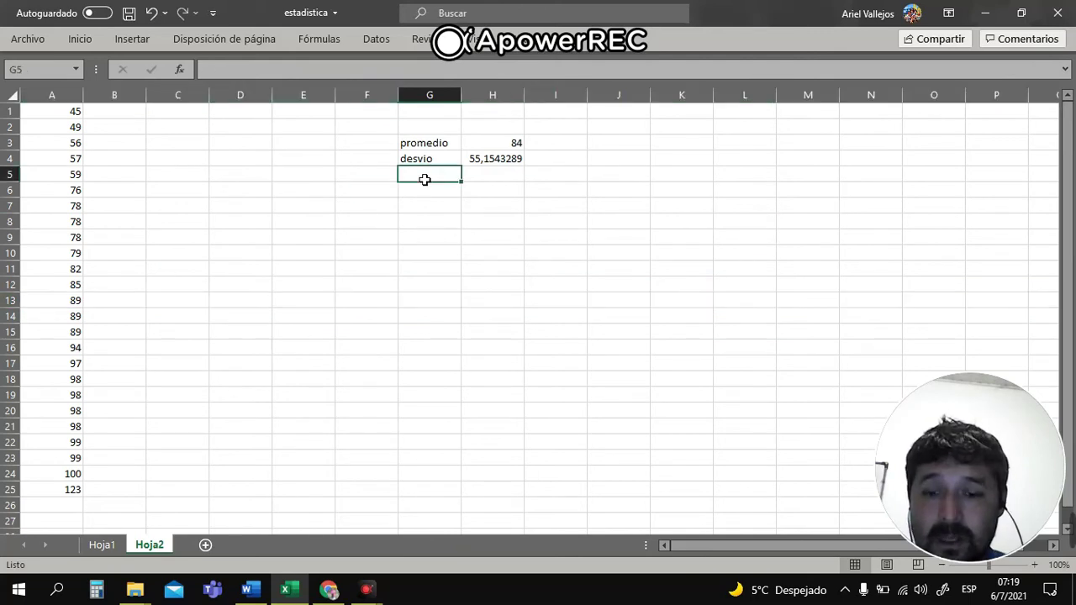
pyautogui.write('med')
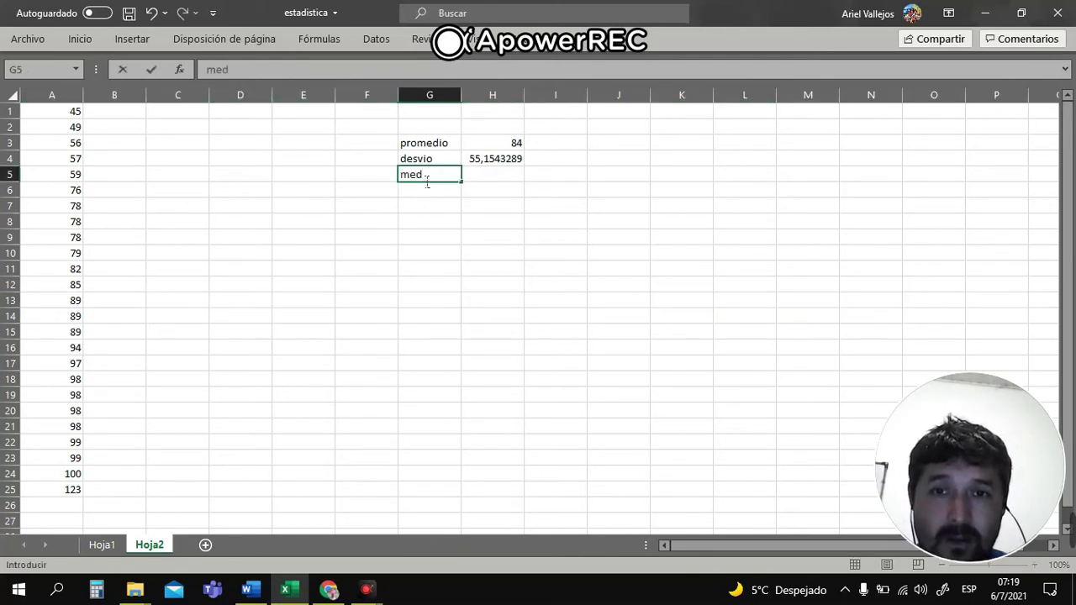
pyautogui.write('iana')
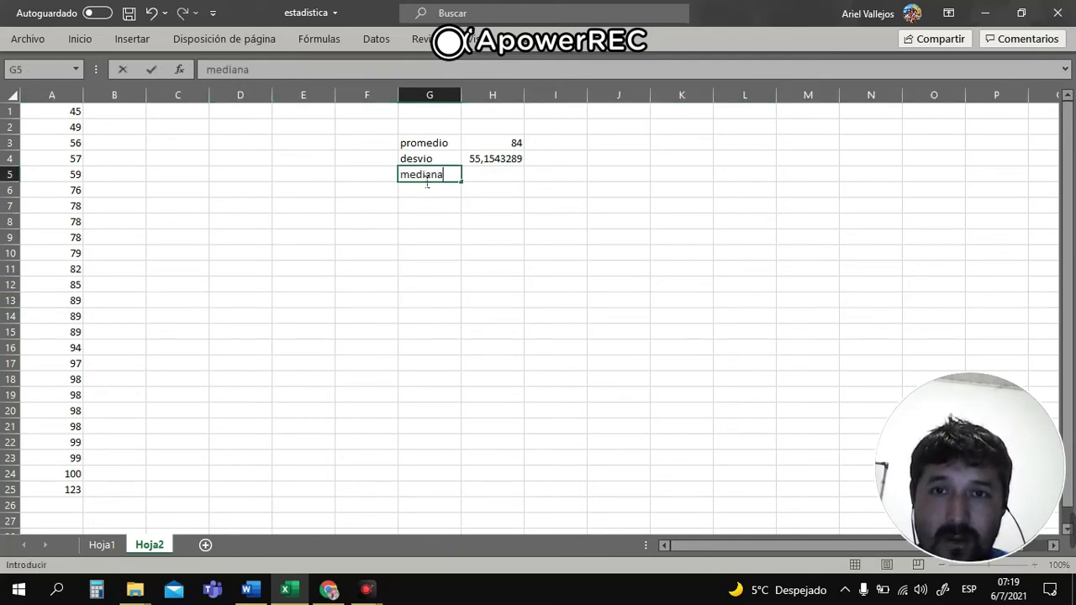
pyautogui.click(498, 175)
pyautogui.write('89')
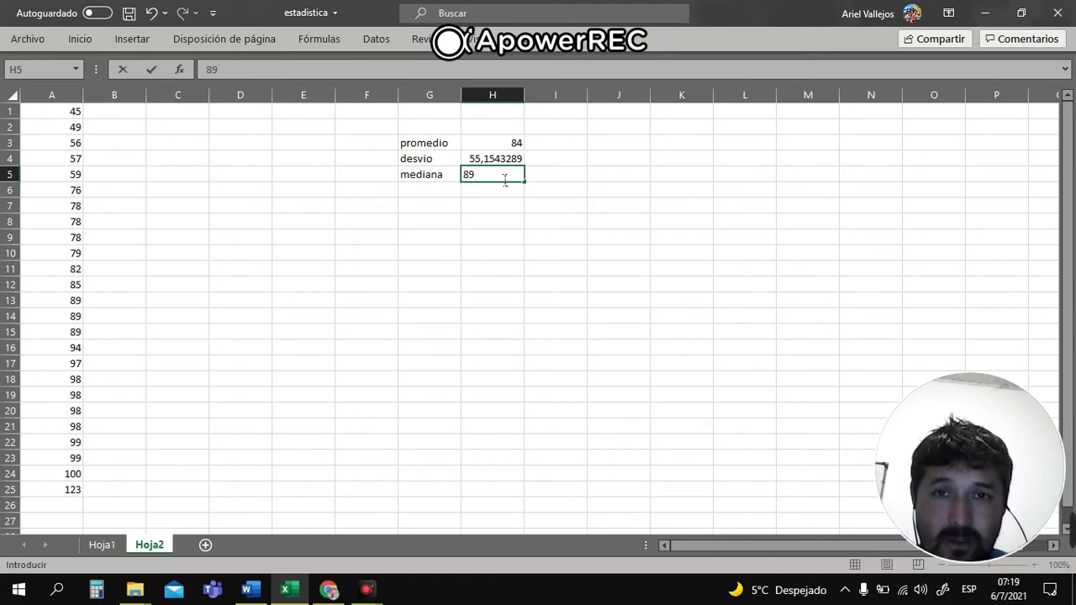
pyautogui.press('Return')
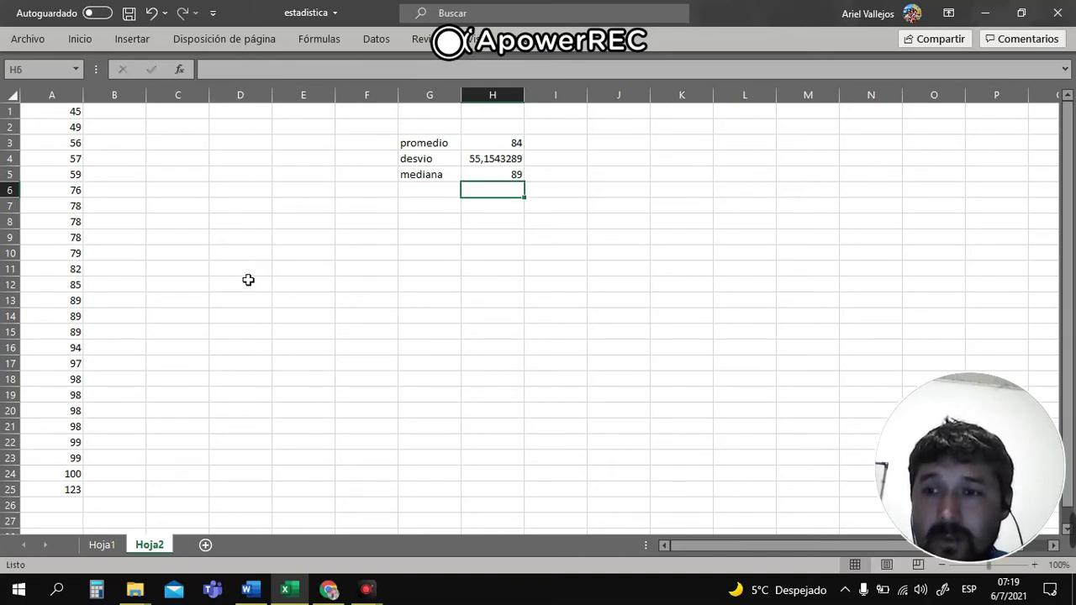
pyautogui.click(49, 306)
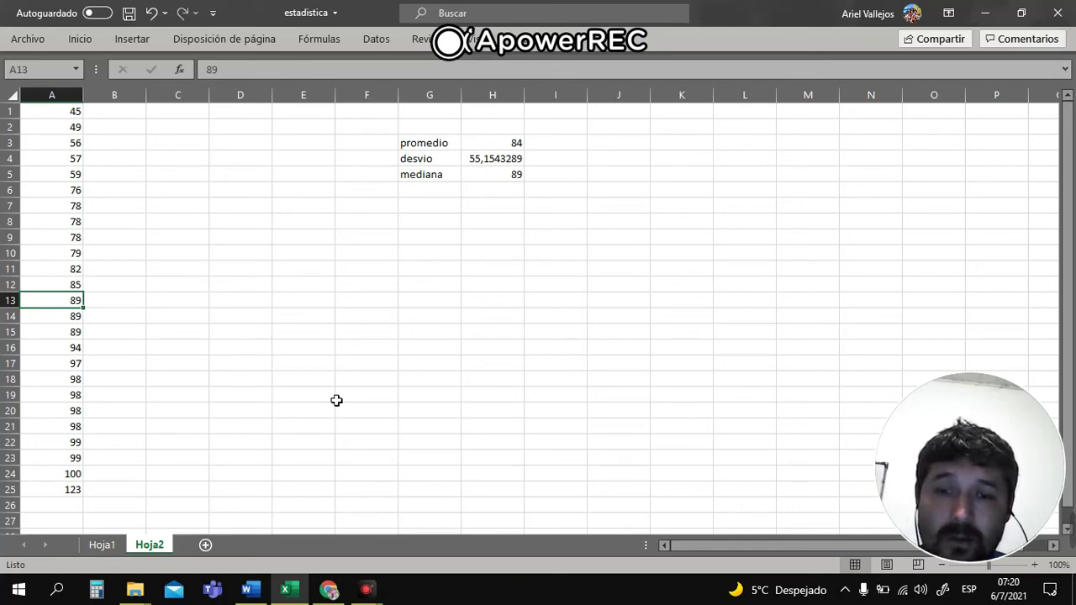
pyautogui.moveTo(363, 600)
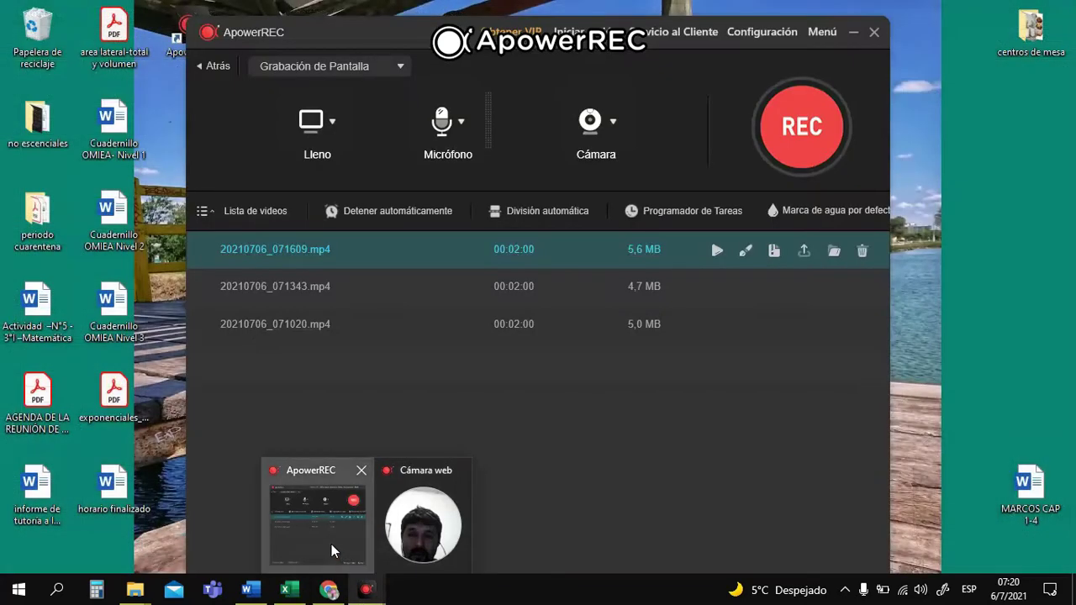
pyautogui.click(331, 544)
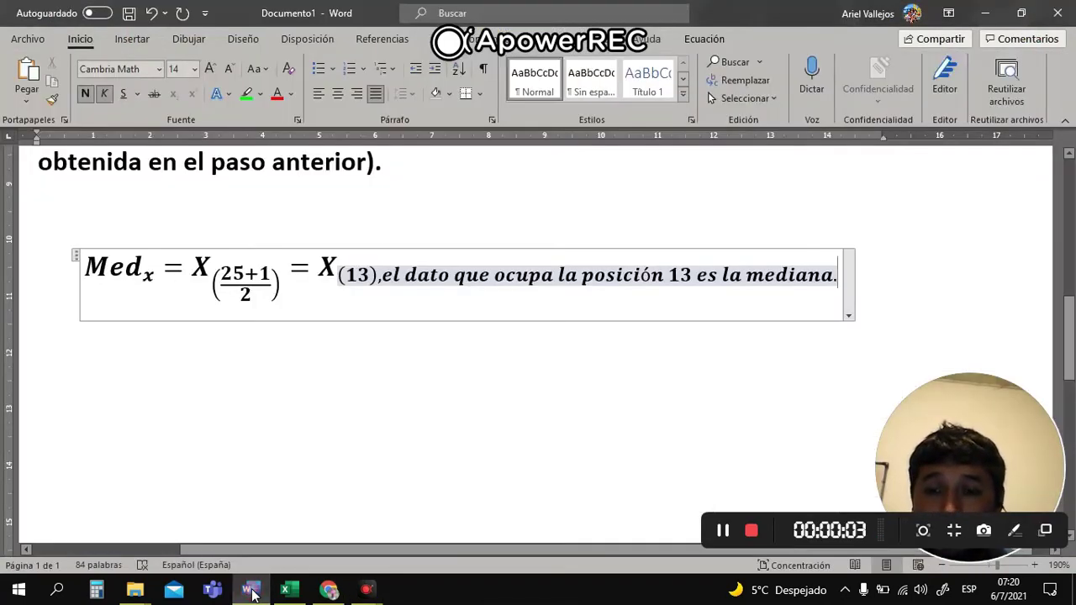
# Switch to the Word document and copy the =abs(x(i) − Medx) expression from the M.A.D. paragraph
pyautogui.click(249, 588)
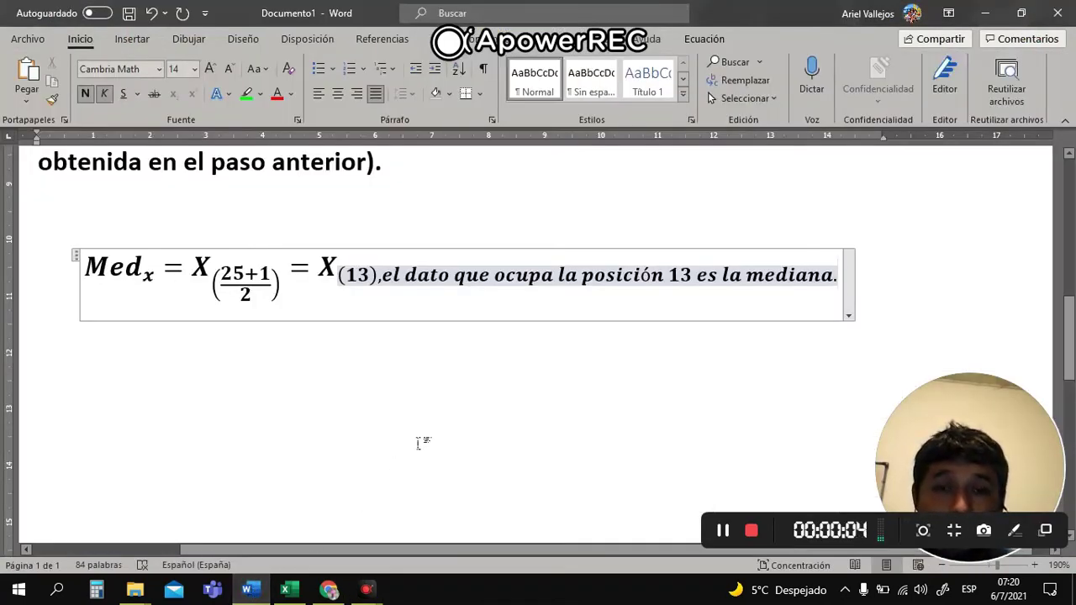
pyautogui.scroll(5, 421, 443)
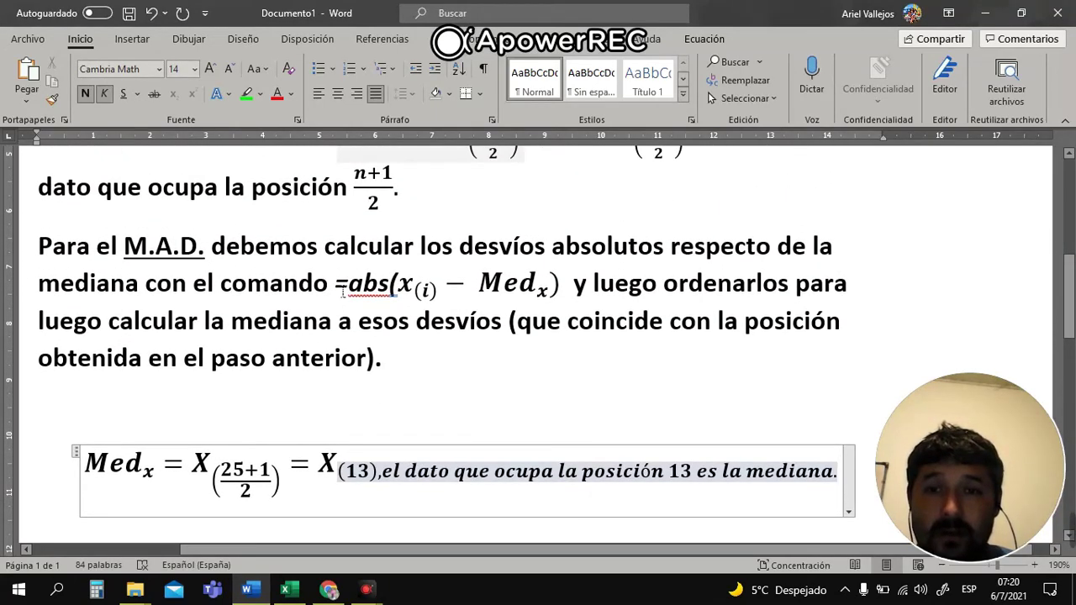
pyautogui.moveTo(337, 286); pyautogui.dragTo(562, 290)
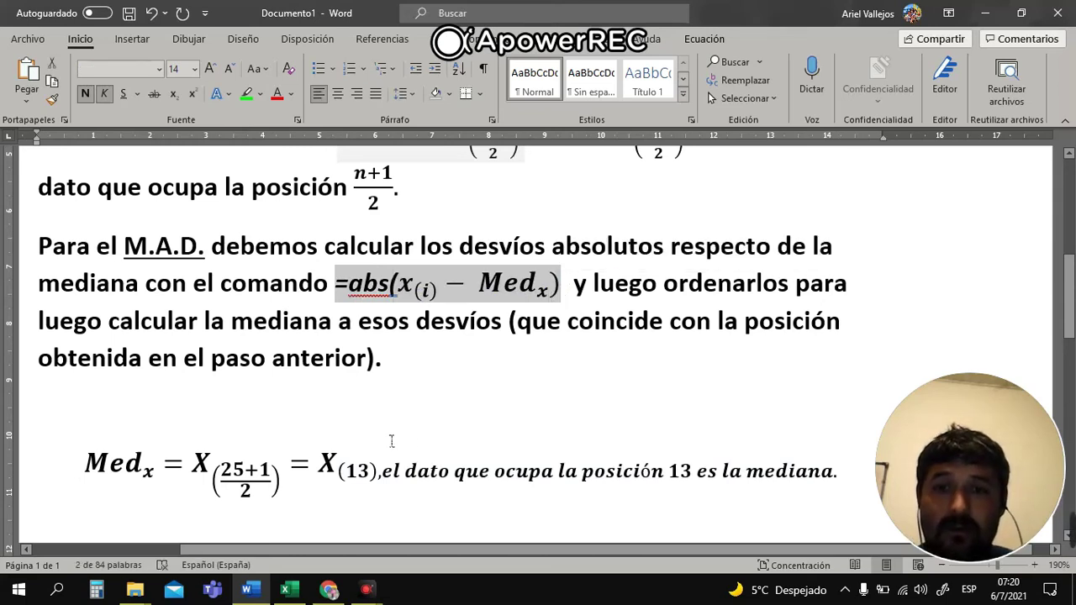
# Switch to the estadistica workbook in Excel and paste the copied abs expression into cell B1 of Hoja2
pyautogui.moveTo(291, 593)
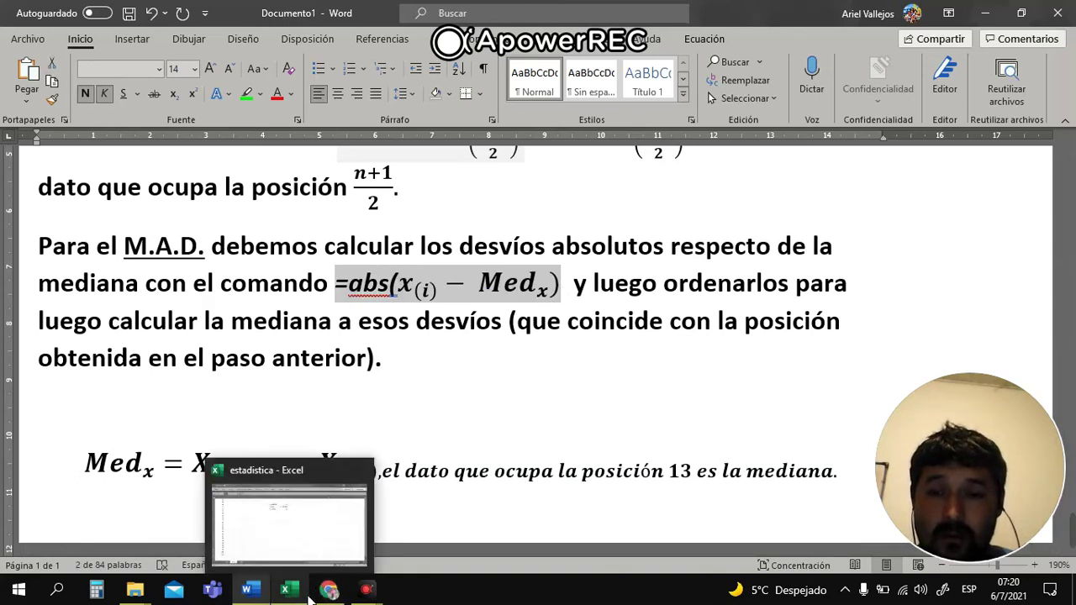
pyautogui.click(295, 595)
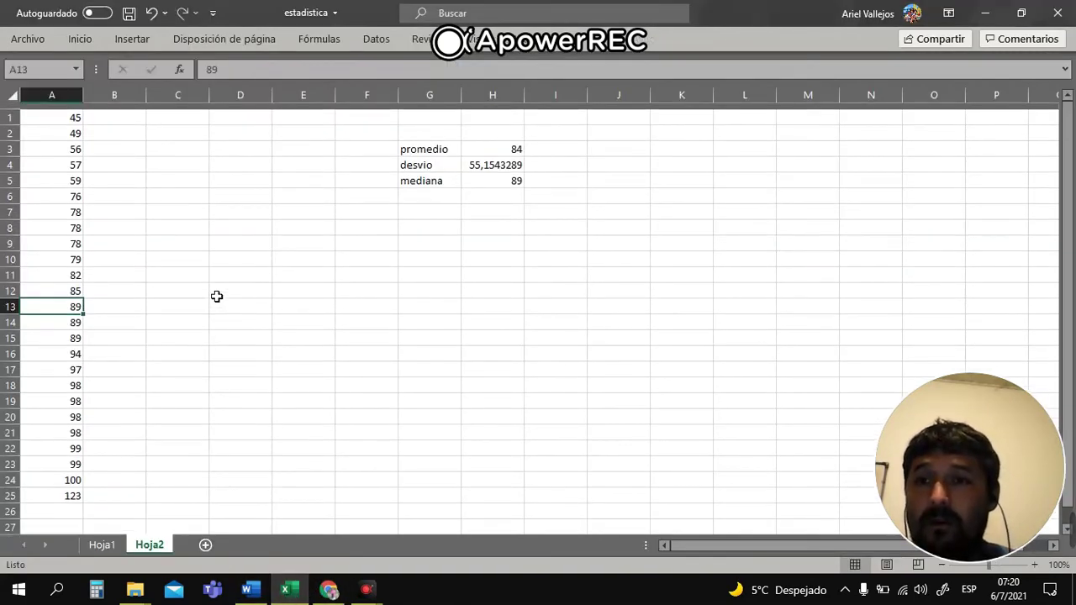
pyautogui.click(128, 118)
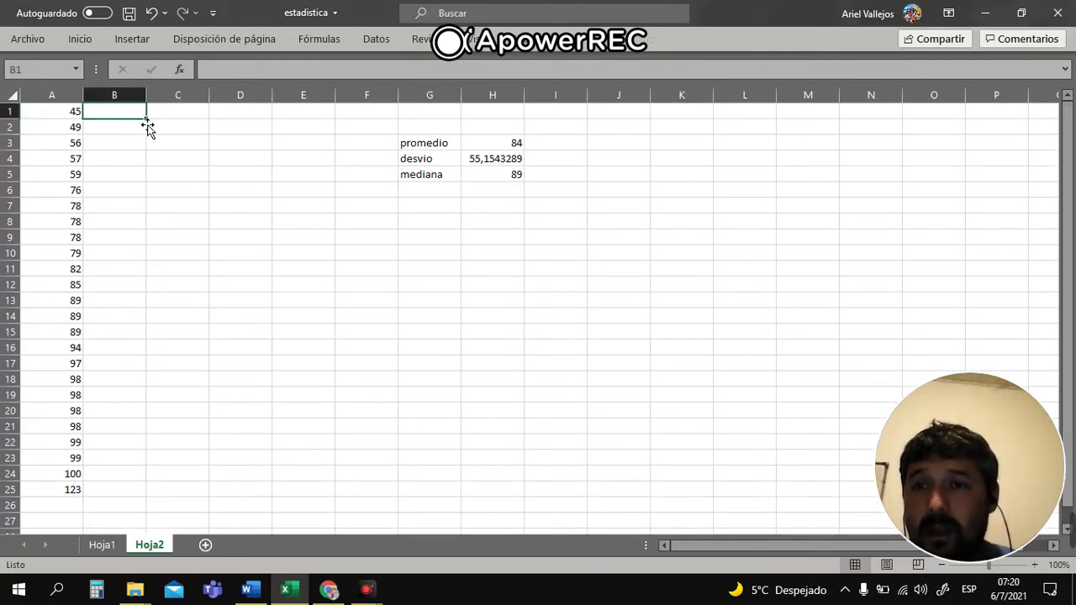
pyautogui.click(229, 74)
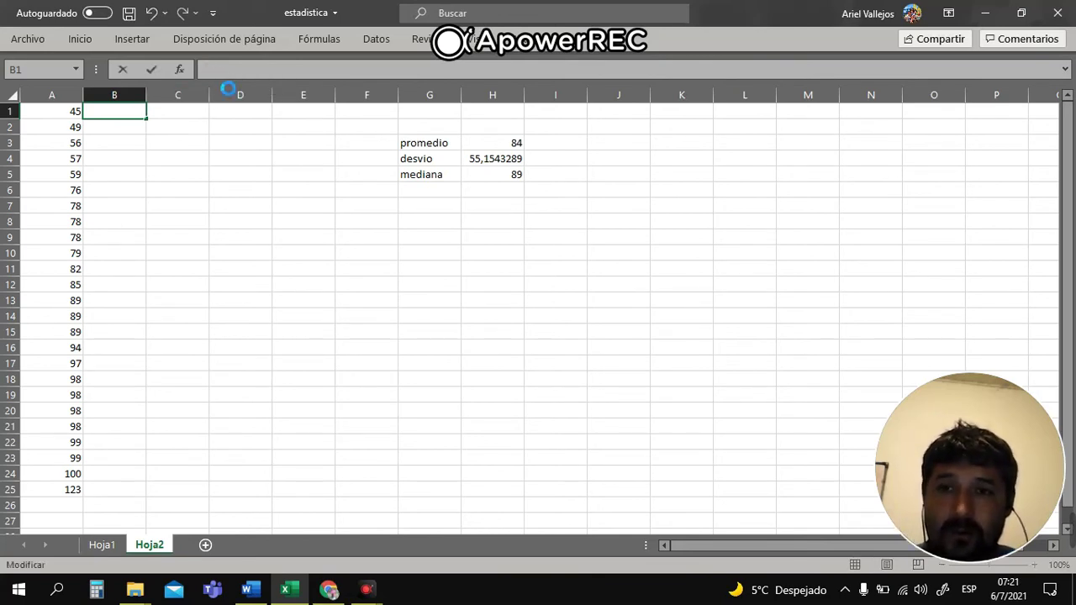
pyautogui.write('=abs(x_((i) )- 〖Med〗 _x)')
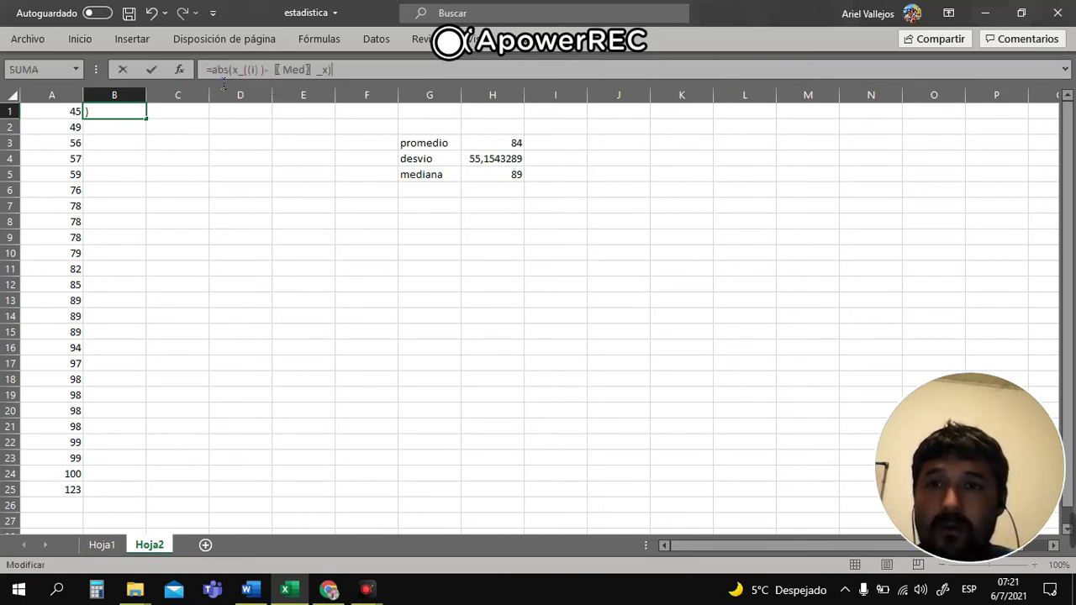
# Replace the x(i) placeholder in B1's formula with a reference to cell a1
pyautogui.click(272, 70)
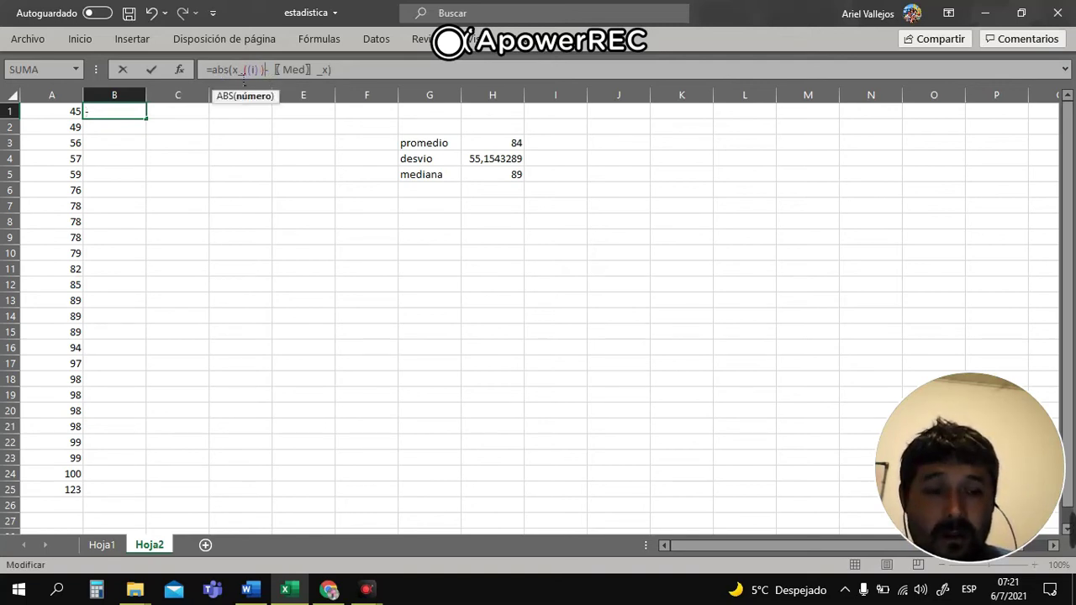
pyautogui.press('BackSpace')
pyautogui.press('BackSpace')
pyautogui.press('BackSpace')
pyautogui.press('BackSpace')
pyautogui.press('BackSpace')
pyautogui.press('BackSpace')
pyautogui.press('BackSpace')
pyautogui.press('BackSpace')
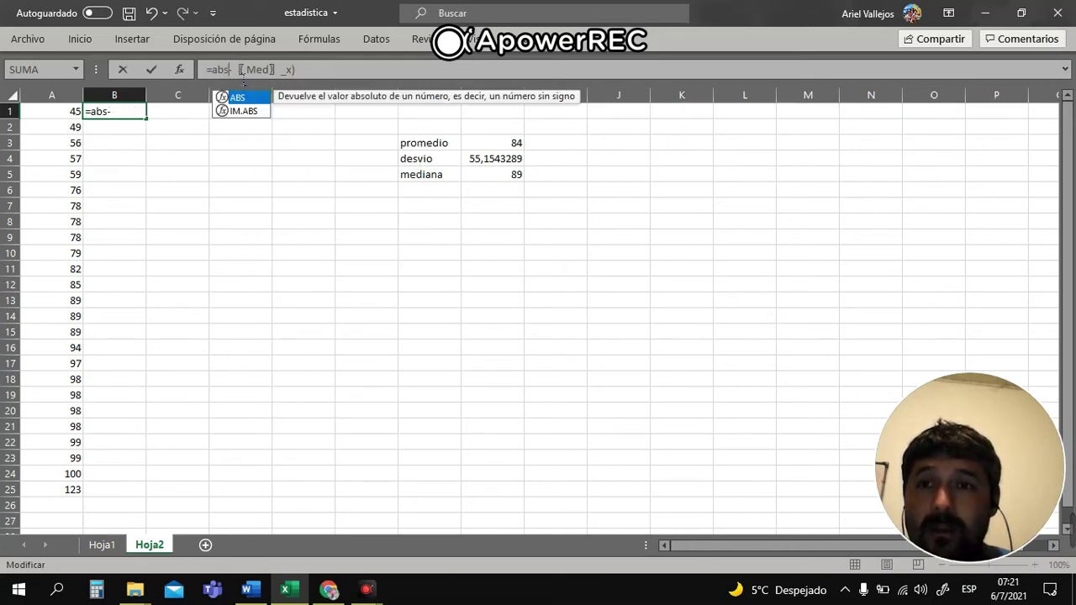
pyautogui.write('(')
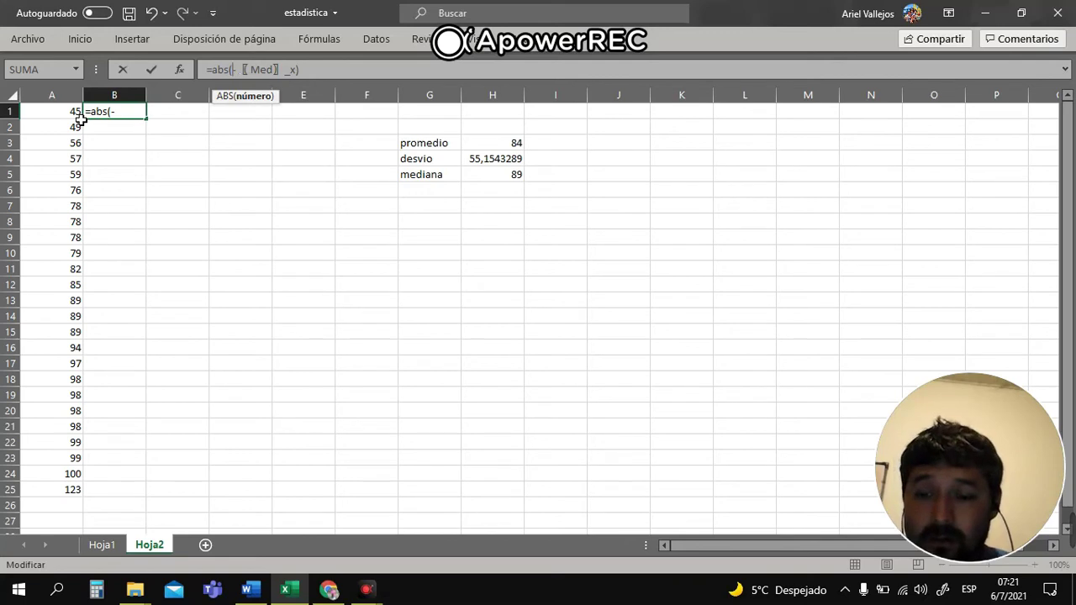
pyautogui.write('a1')
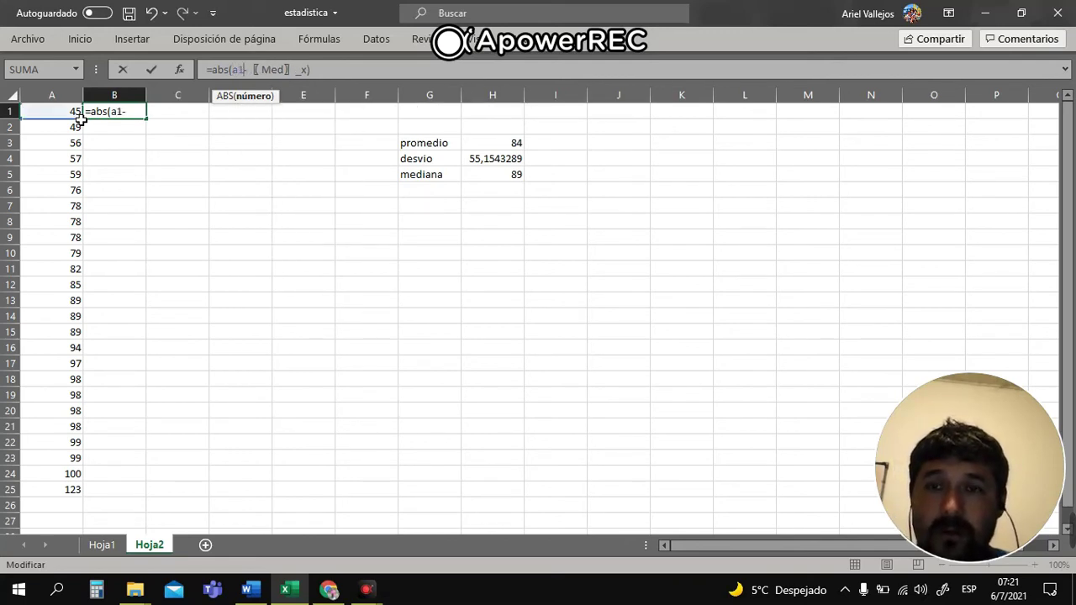
# Replace the Medx placeholder with 89 and enter the formula =abs(a1-89) in B1
pyautogui.press('Right')
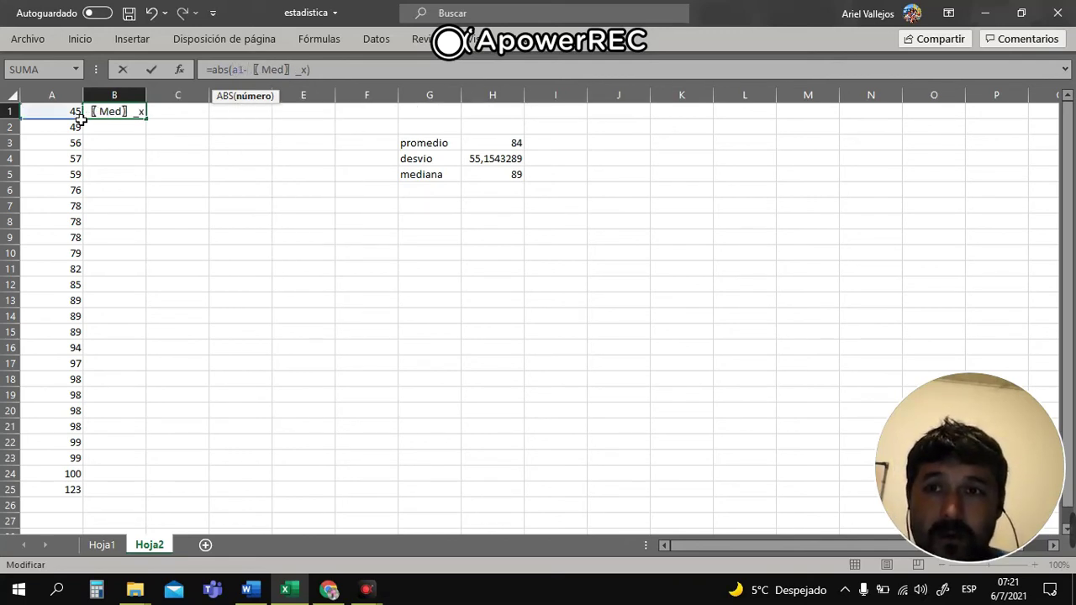
pyautogui.press('Delete')
pyautogui.press('Delete')
pyautogui.press('Delete')
pyautogui.press('Delete')
pyautogui.press('Delete')
pyautogui.press('Delete')
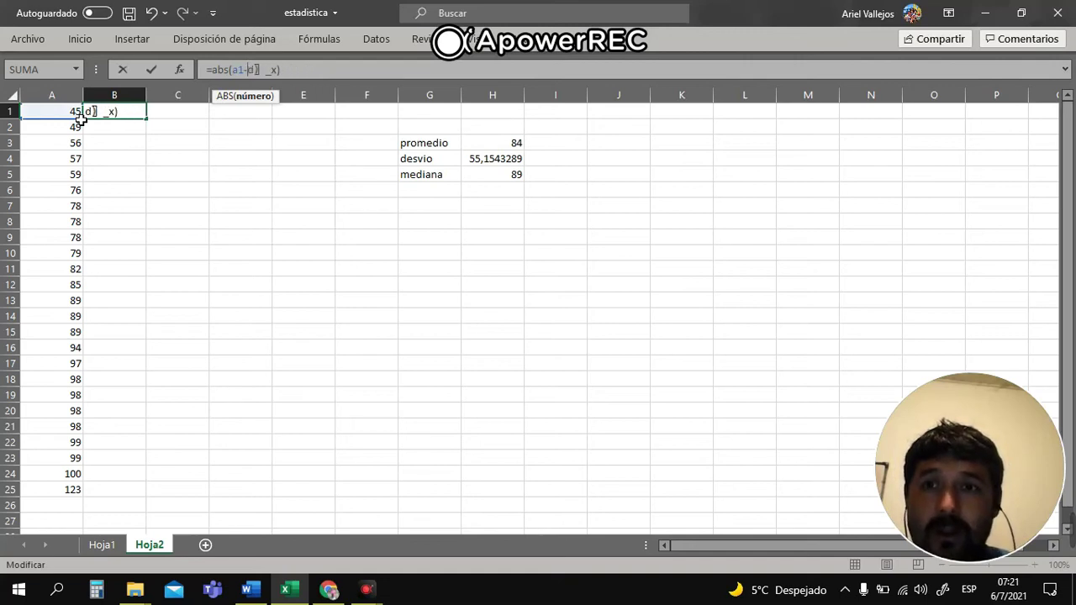
pyautogui.press('Delete')
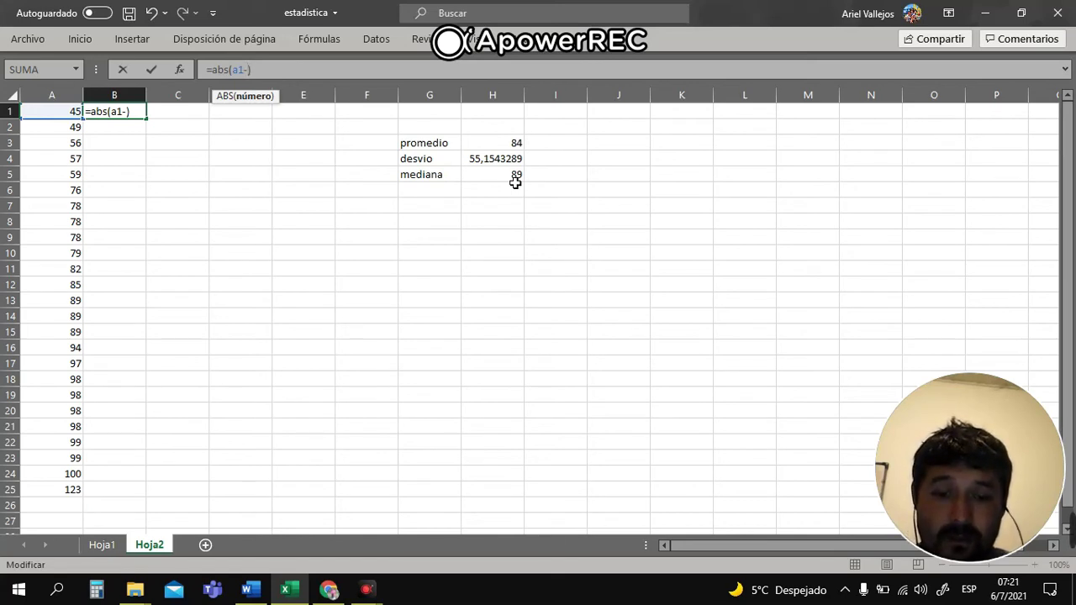
pyautogui.write('89')
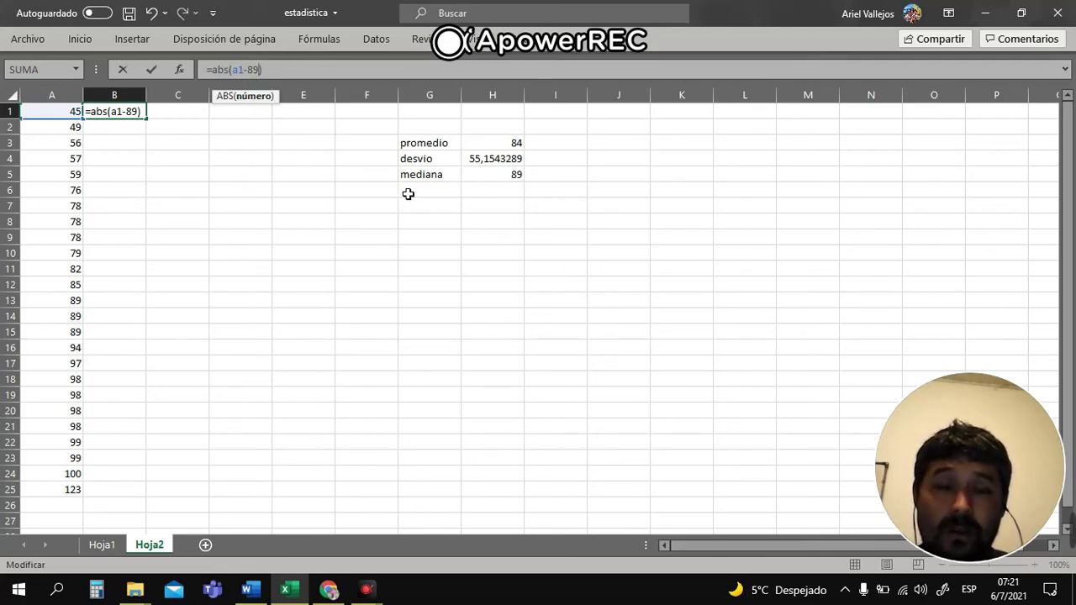
pyautogui.press('Return')
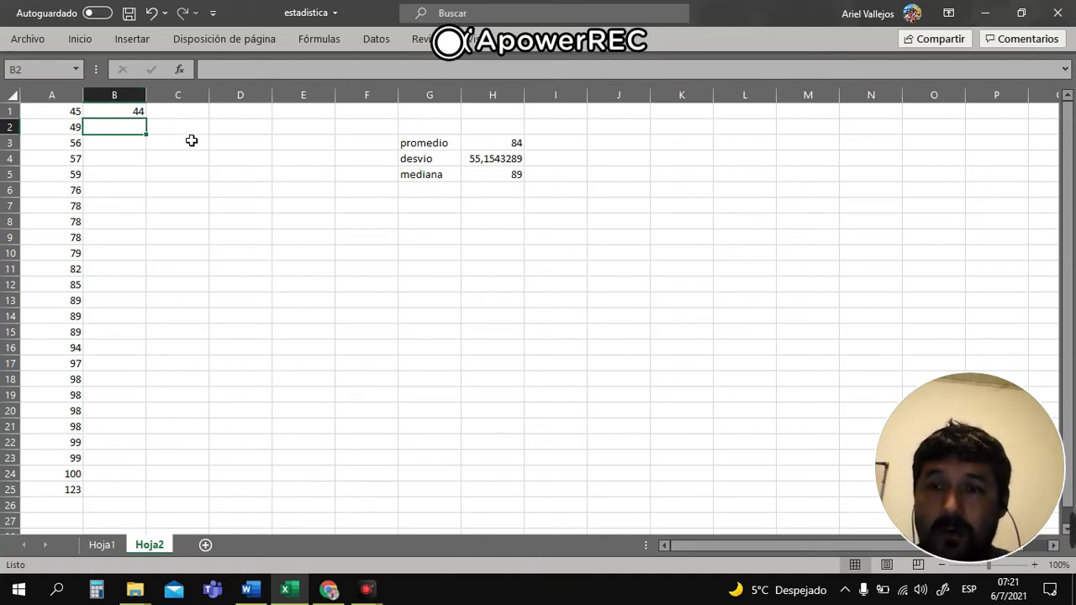
# Fill the absolute deviation formula from B1 down to B25, alongside the data in column A
pyautogui.click(133, 119)
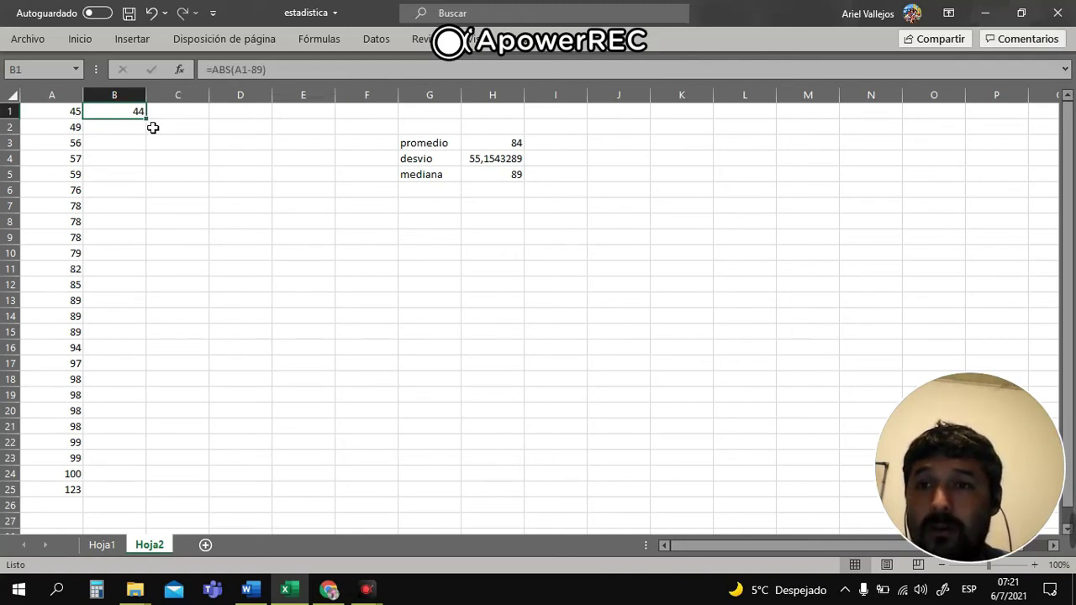
pyautogui.click(150, 125)
pyautogui.click(139, 115)
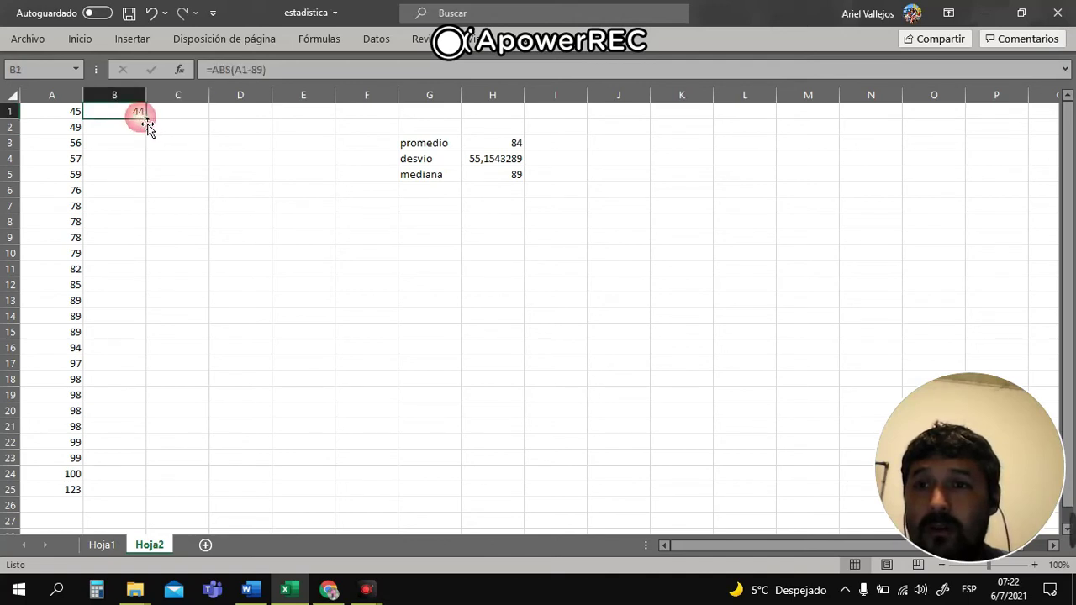
pyautogui.moveTo(151, 123); pyautogui.dragTo(131, 504)
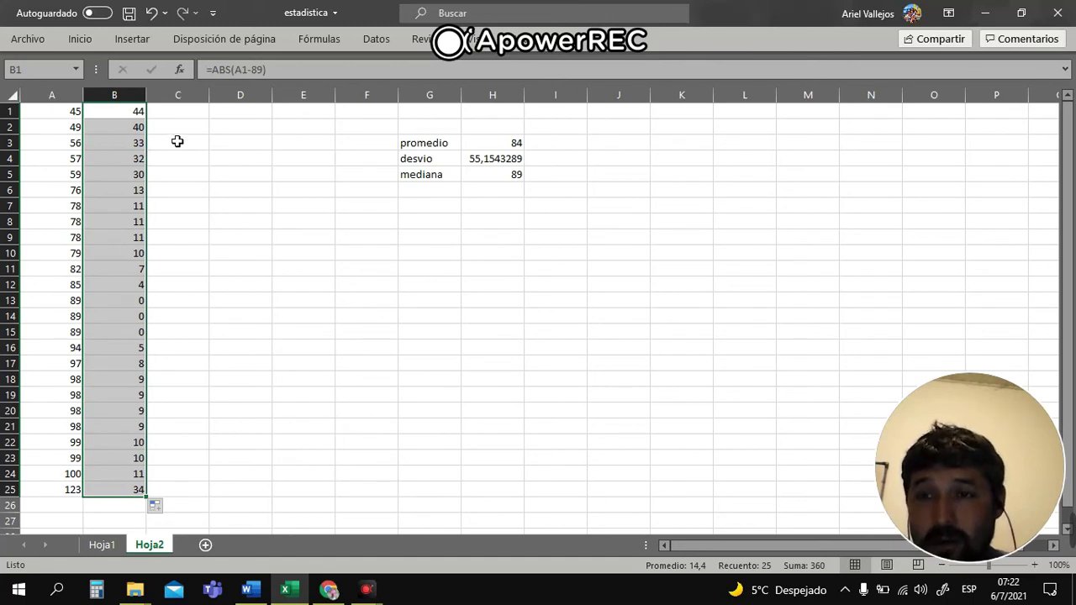
pyautogui.click(234, 159)
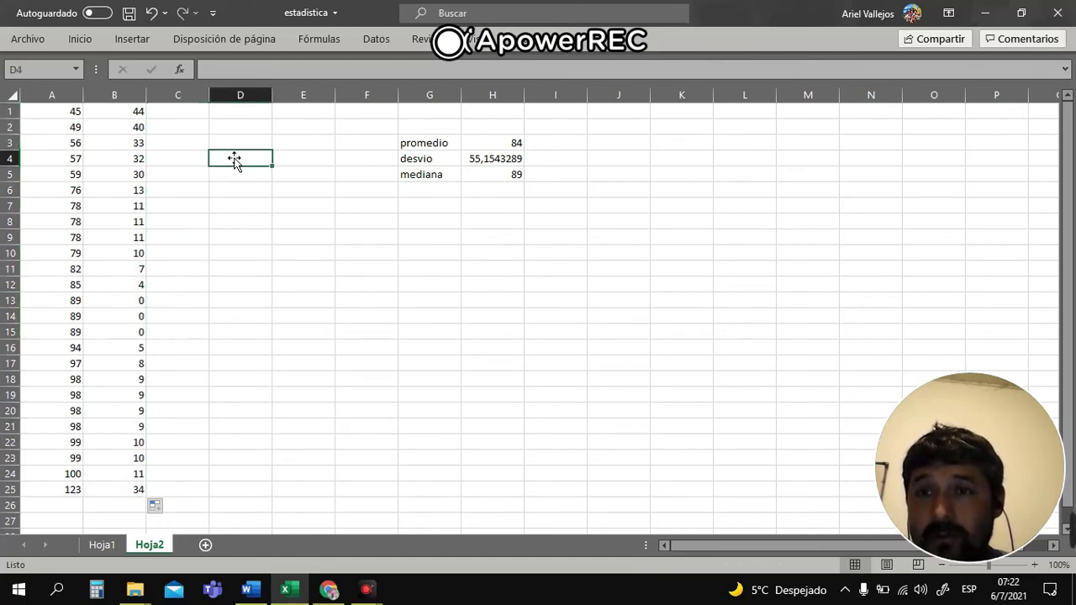
# Copy the absolute deviations in the range B1:B25
pyautogui.click(120, 117)
pyautogui.hotkey('shift', 'Down')
pyautogui.hotkey('shift', 'Down')
pyautogui.hotkey('shift', 'Down')
pyautogui.hotkey('shift', 'Down')
pyautogui.hotkey('shift', 'Down')
pyautogui.hotkey('shift', 'Down')
pyautogui.hotkey('shift', 'Down')
pyautogui.hotkey('shift', 'Down')
pyautogui.hotkey('shift', 'Down')
pyautogui.hotkey('shift', 'Down')
pyautogui.hotkey('shift', 'Down')
pyautogui.hotkey('shift', 'Down')
pyautogui.hotkey('shift', 'Down')
pyautogui.hotkey('shift', 'Down')
pyautogui.hotkey('shift', 'Down')
pyautogui.hotkey('shift', 'Down')
pyautogui.hotkey('shift', 'Down')
pyautogui.hotkey('shift', 'Down')
pyautogui.hotkey('shift', 'Down')
pyautogui.hotkey('shift', 'Down')
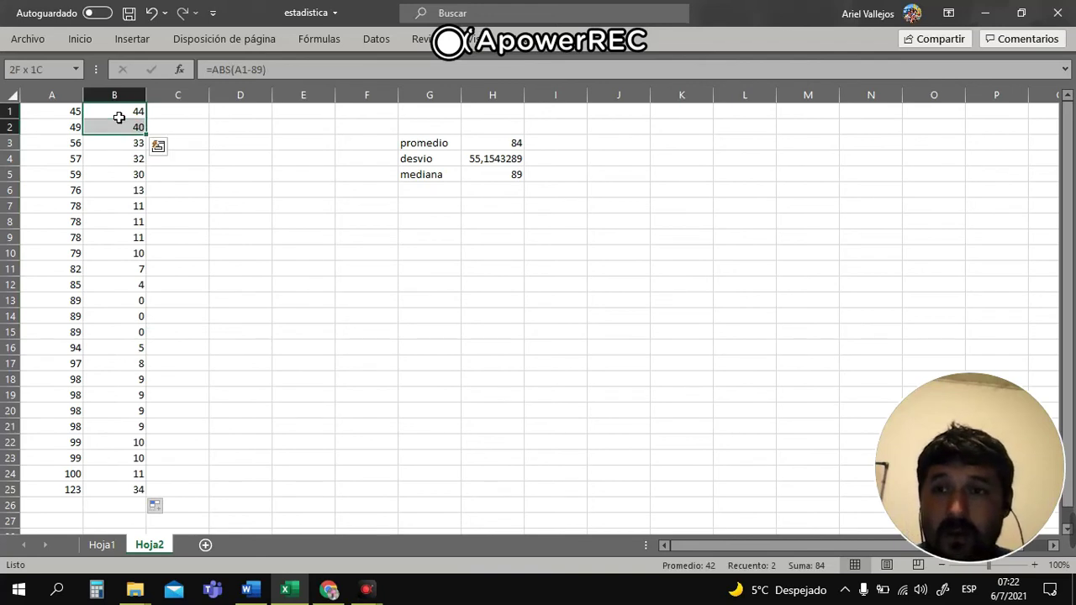
pyautogui.hotkey('shift', 'Down')
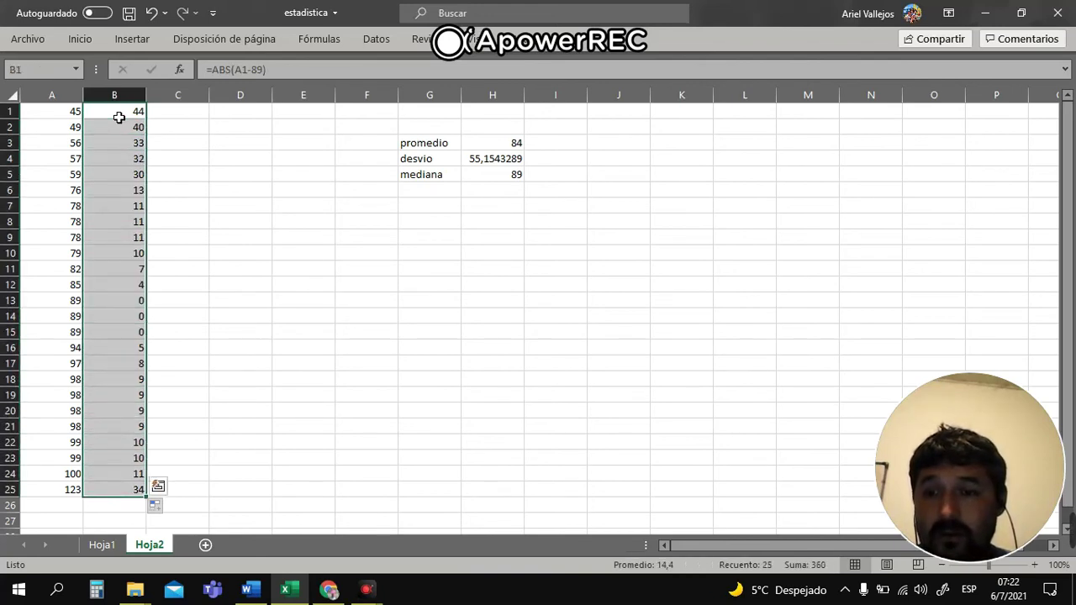
pyautogui.hotkey('ctrl', 'c')
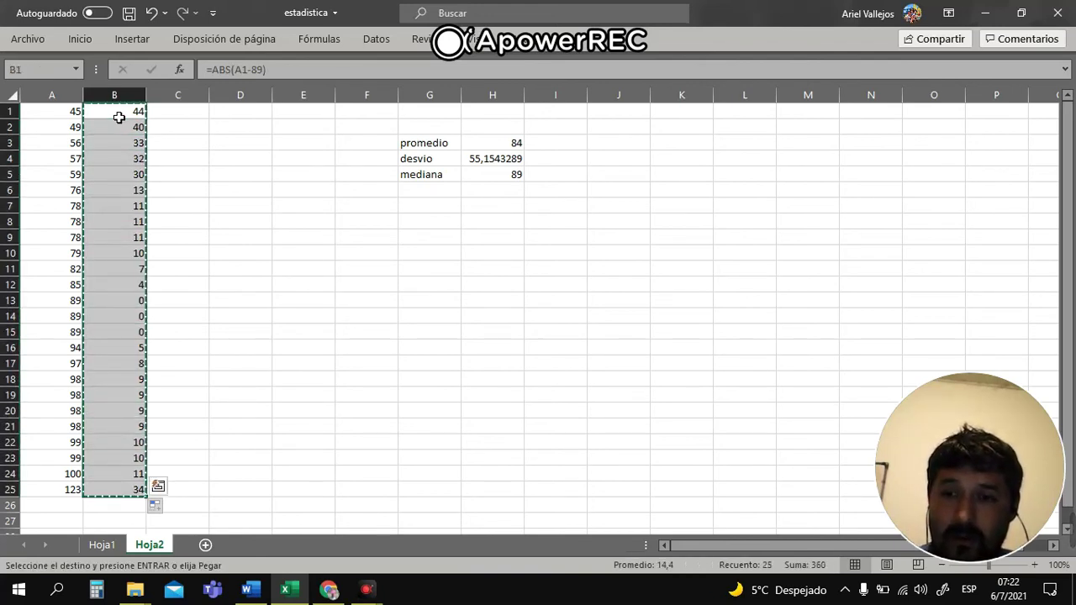
# Try an ordinary paste of the copied deviations into column D from D1, and clear the pasted cells
pyautogui.click(221, 114)
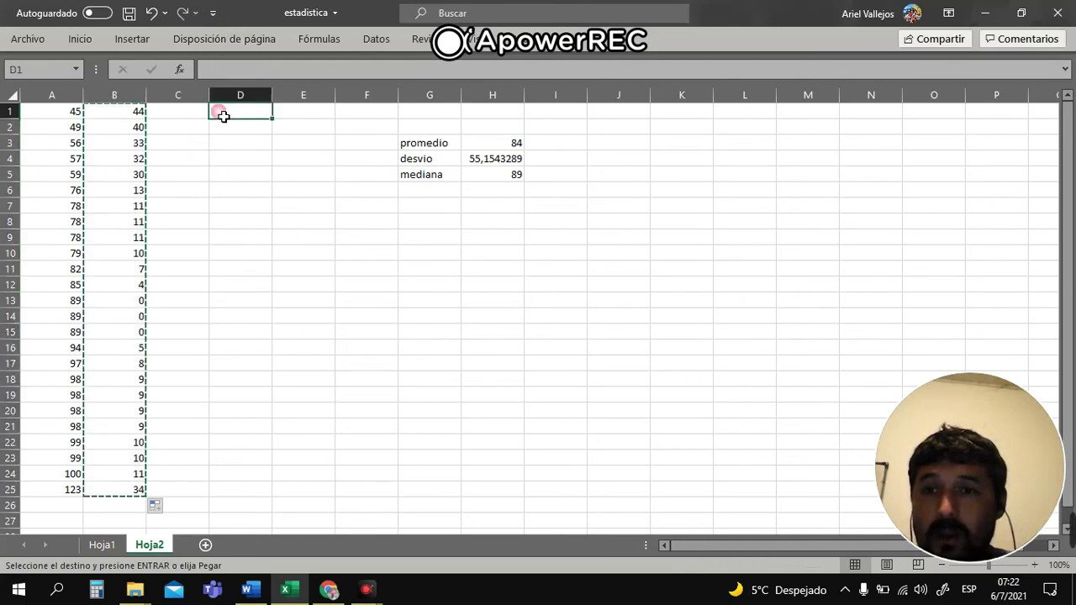
pyautogui.hotkey('ctrl', 'v')
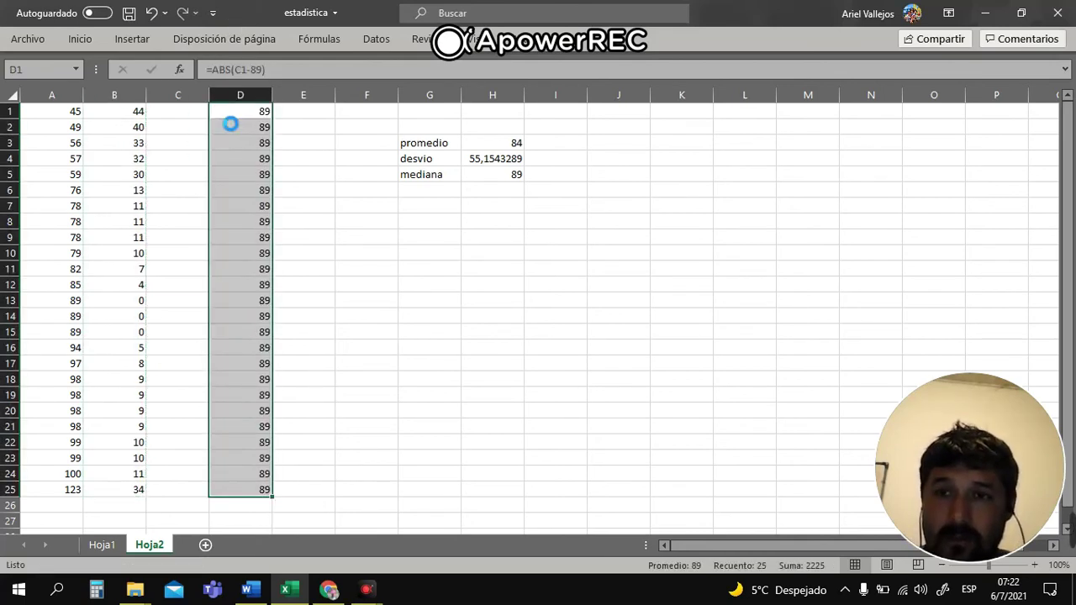
pyautogui.press('Delete')
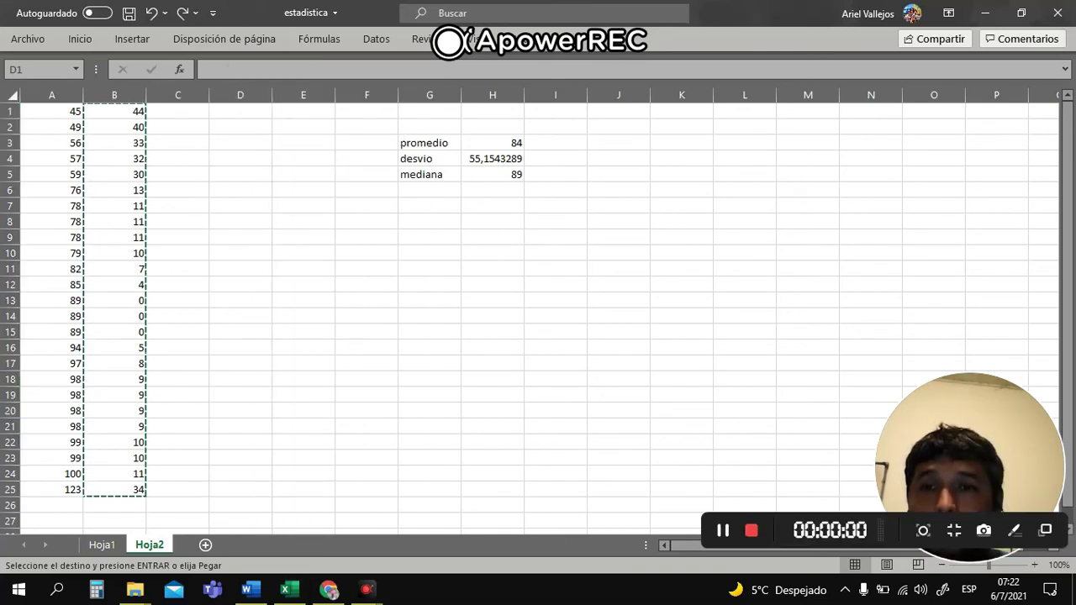
# Paste the copied absolute deviations as values only into column D from D1, and sort them in ascending order
pyautogui.rightClick(224, 116)
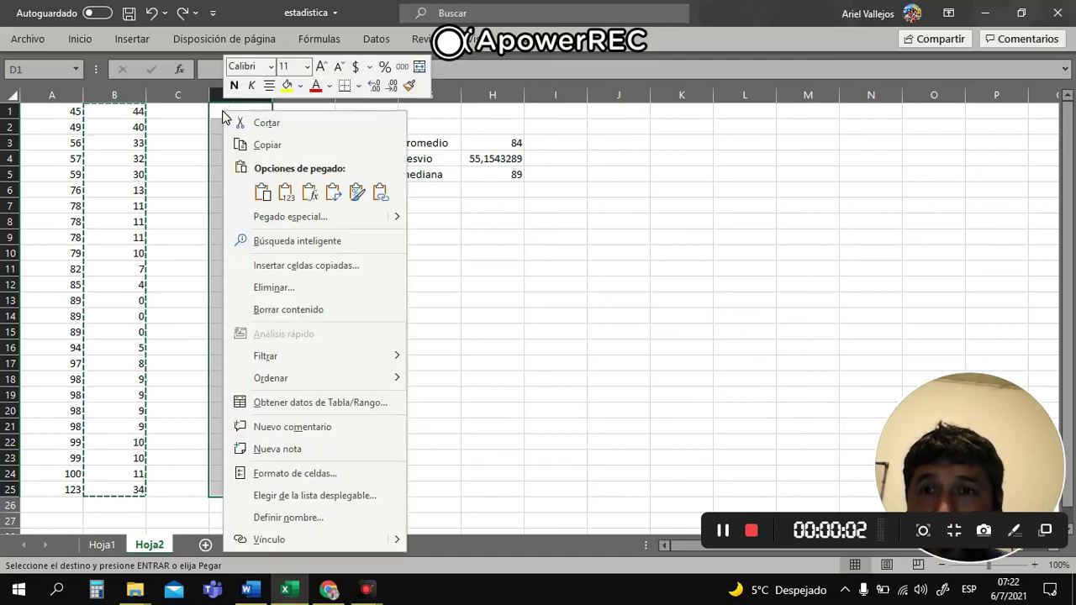
pyautogui.click(288, 195)
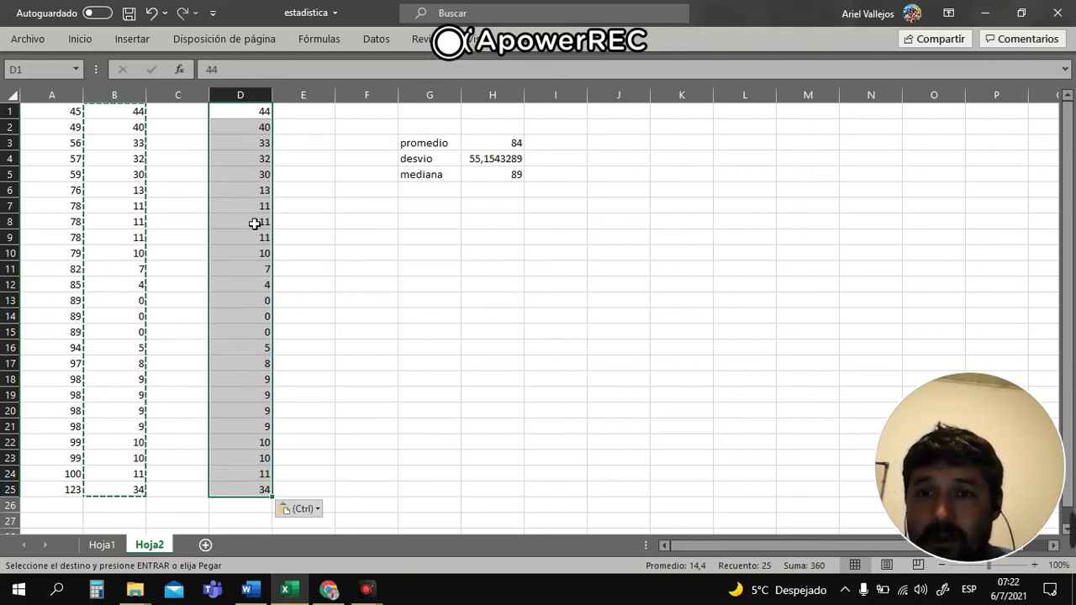
pyautogui.click(379, 39)
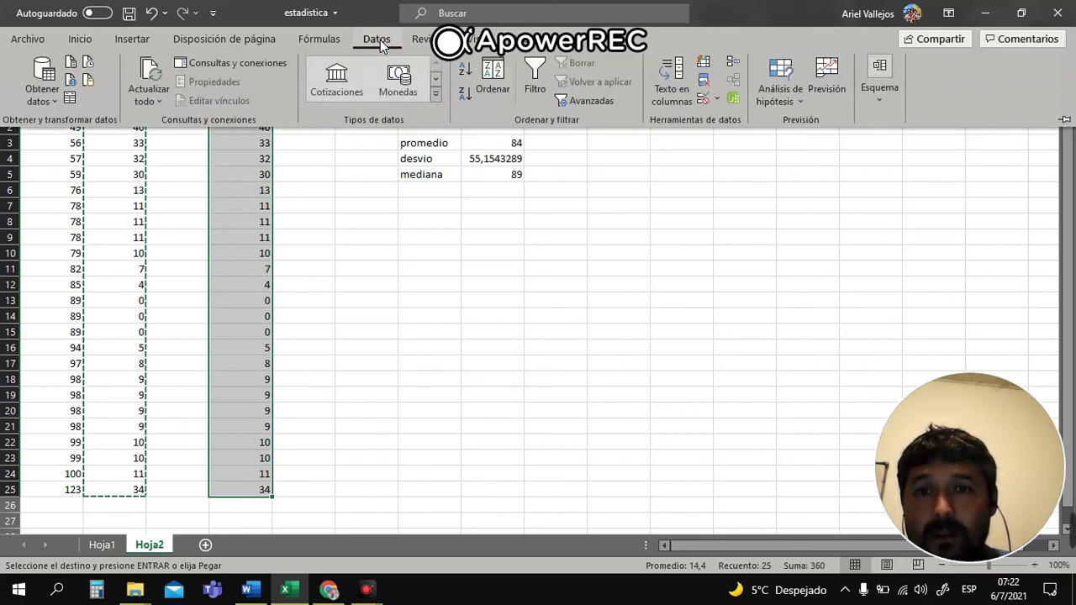
pyautogui.click(468, 71)
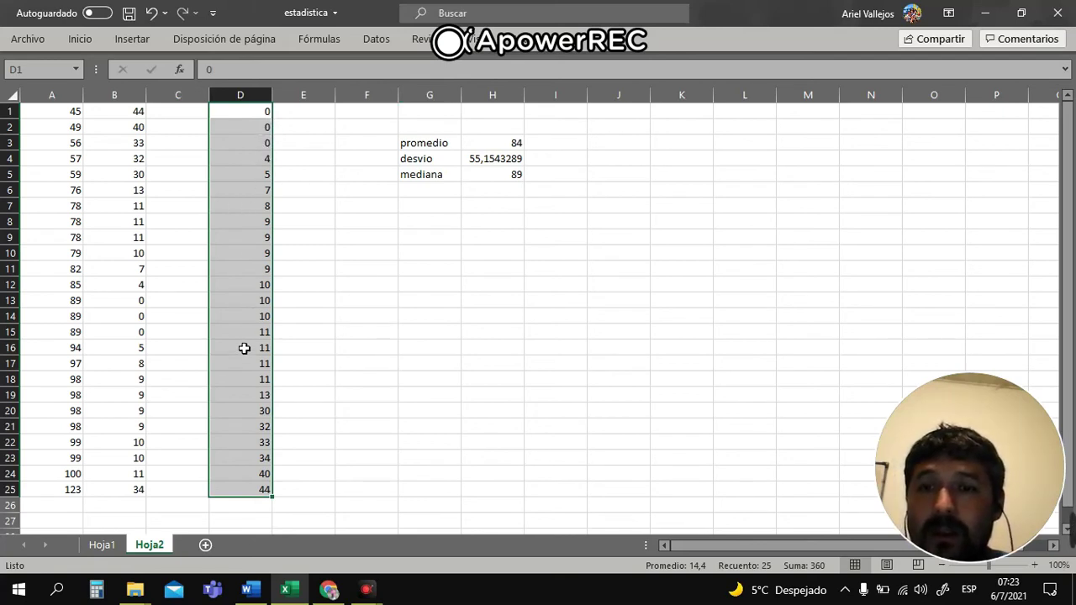
# Check the median position in the Word notes, and fill the sorted deviation at that position, cell D13 in Excel, with yellow
pyautogui.click(253, 594)
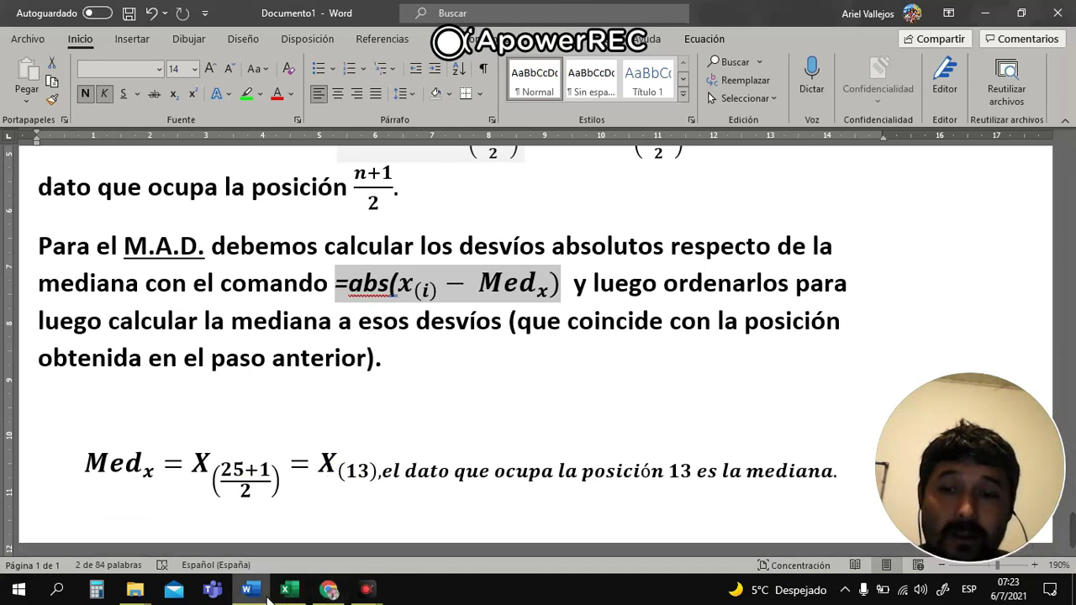
pyautogui.moveTo(265, 597)
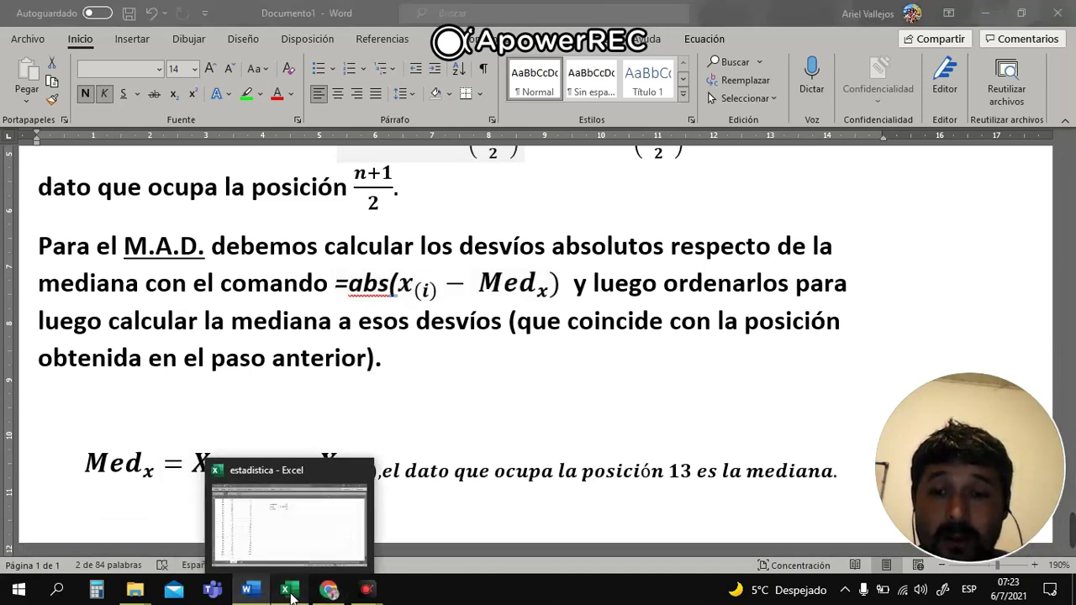
pyautogui.click(287, 591)
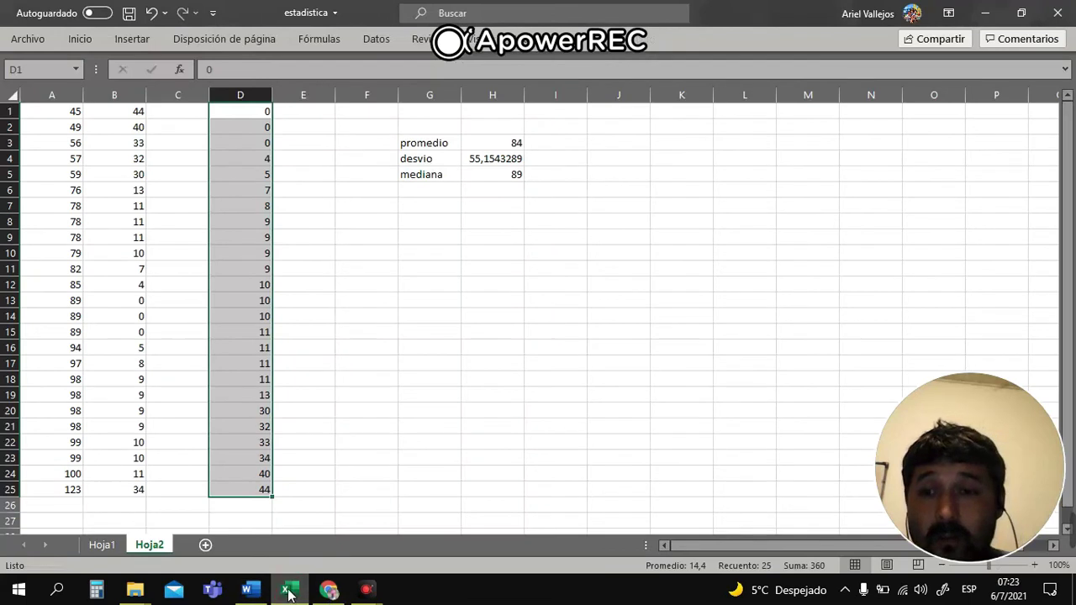
pyautogui.click(18, 304)
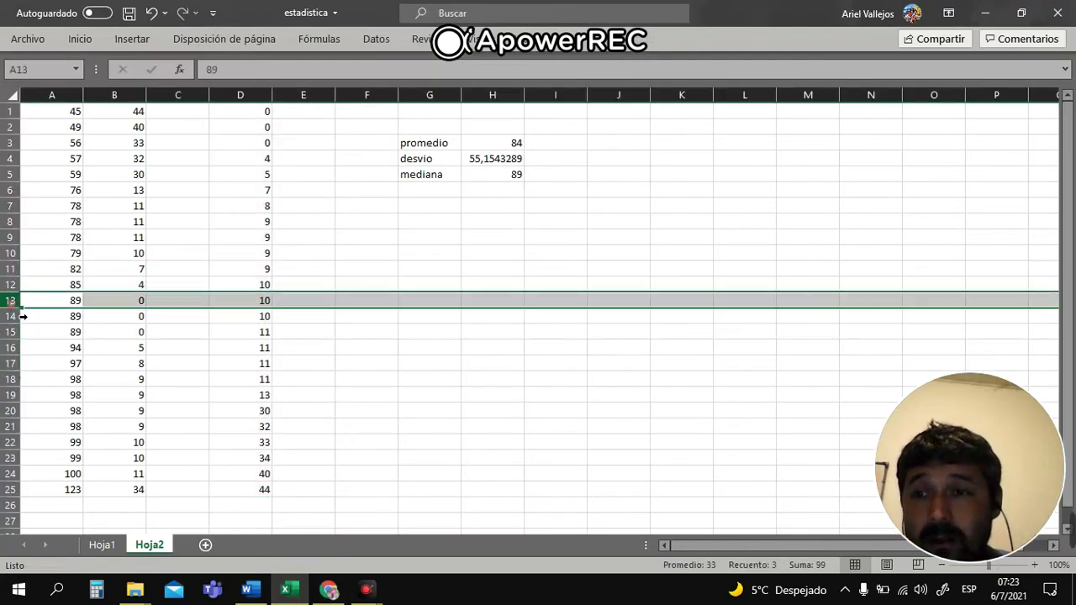
pyautogui.click(269, 306)
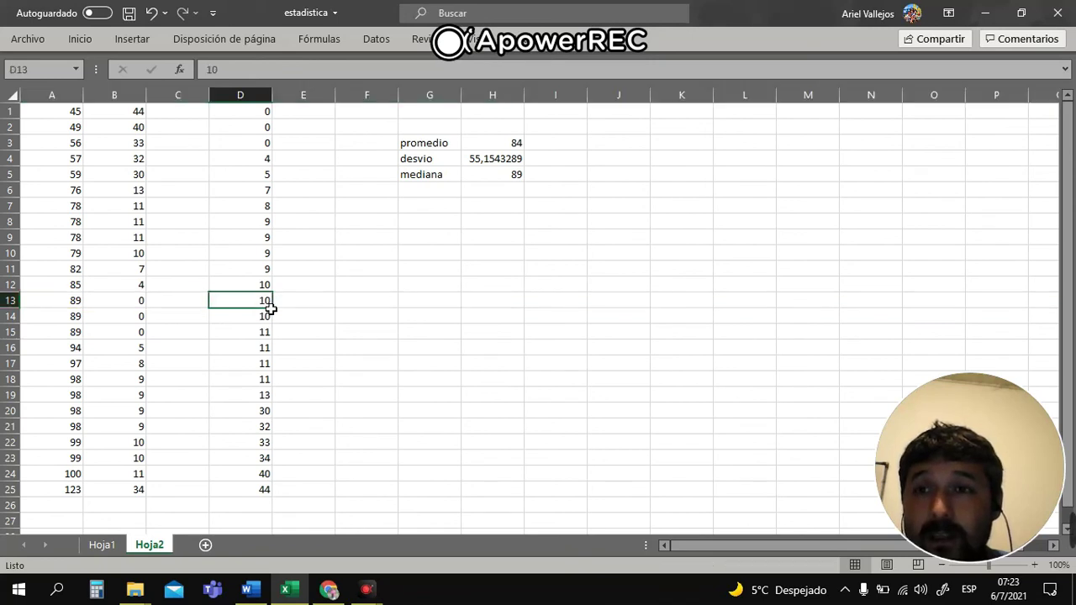
pyautogui.click(79, 40)
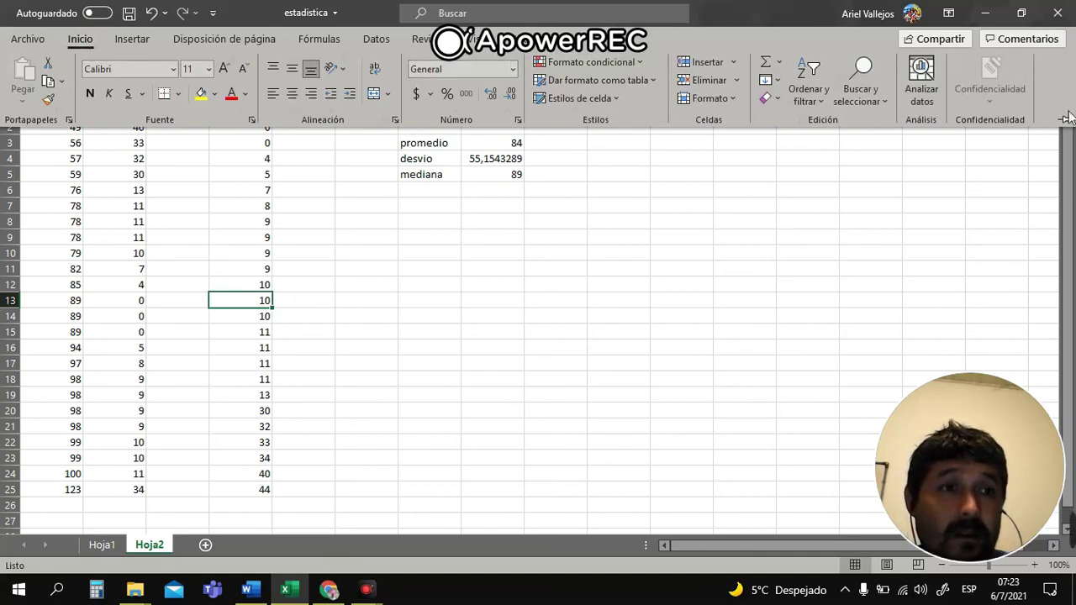
pyautogui.click(201, 93)
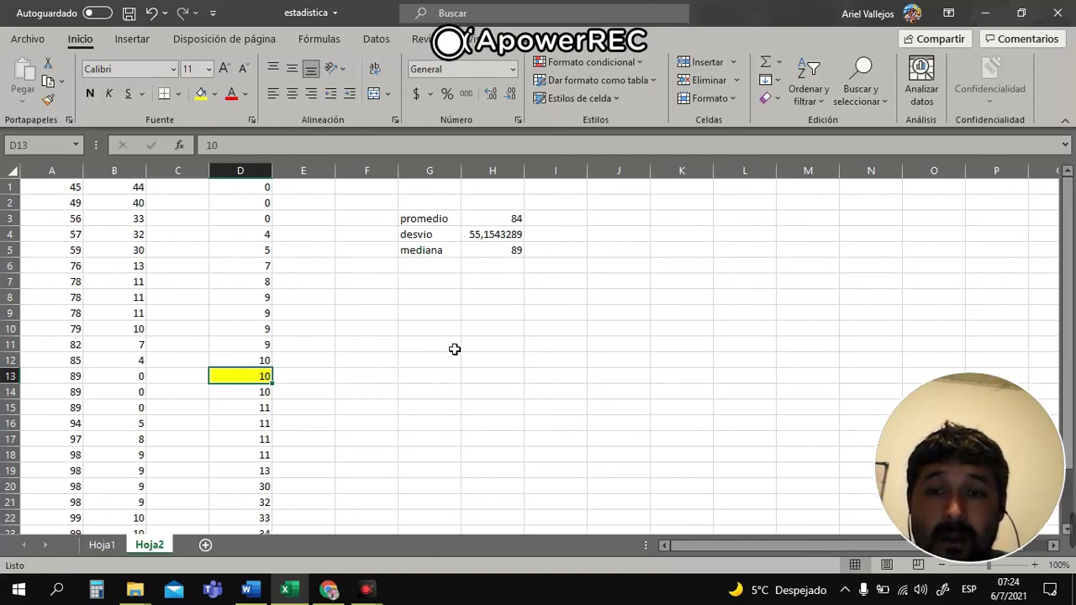
# Add the label M.A.D. in G6, below mediana, and enter its value 10 in H6
pyautogui.click(441, 273)
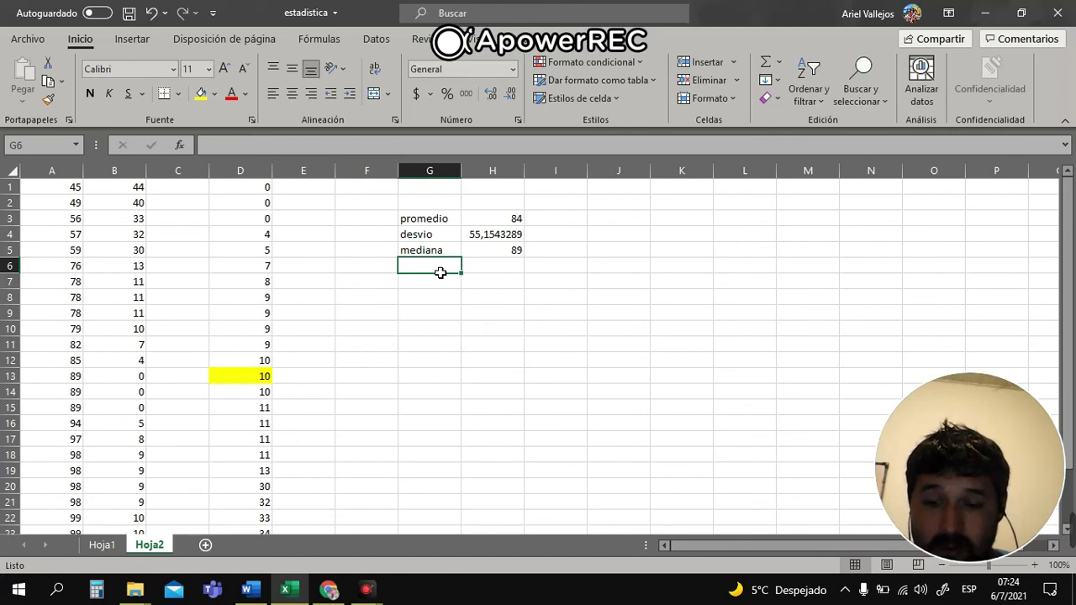
pyautogui.write('M')
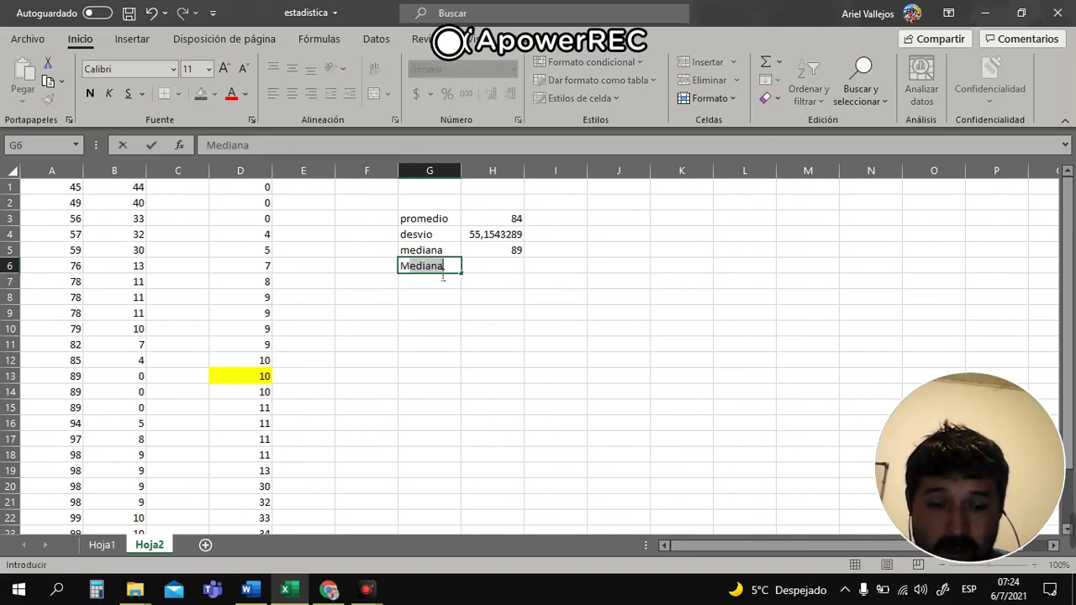
pyautogui.write('.A.D')
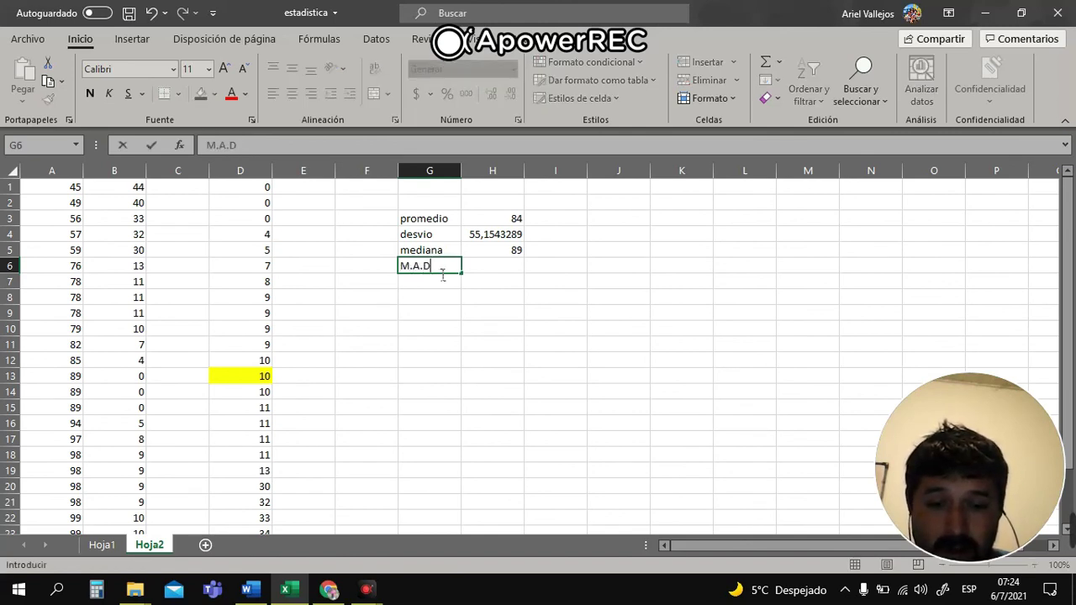
pyautogui.write('.')
pyautogui.click(511, 271)
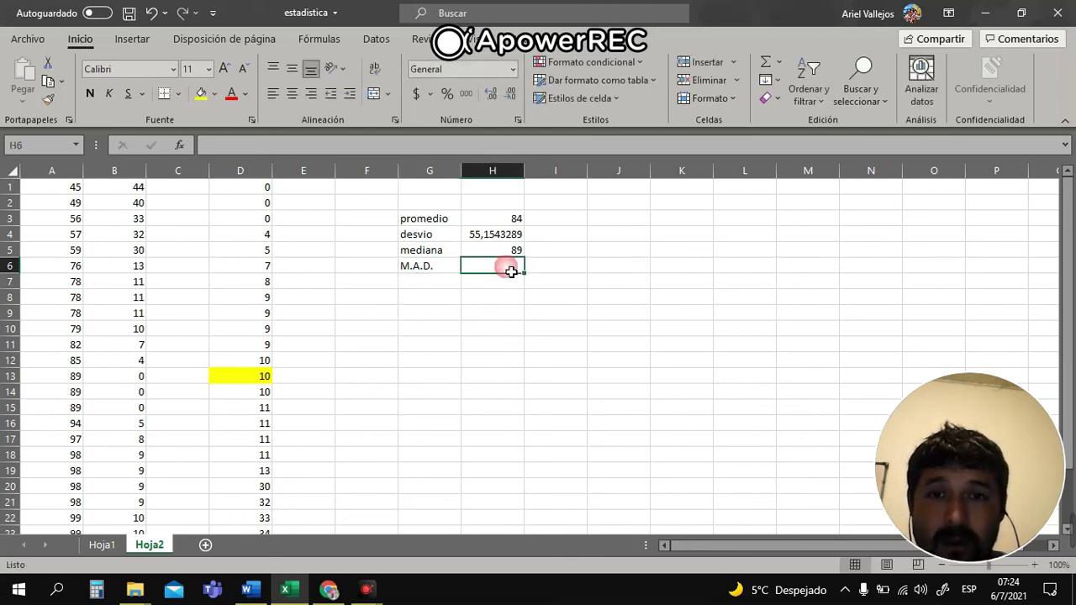
pyautogui.write('10')
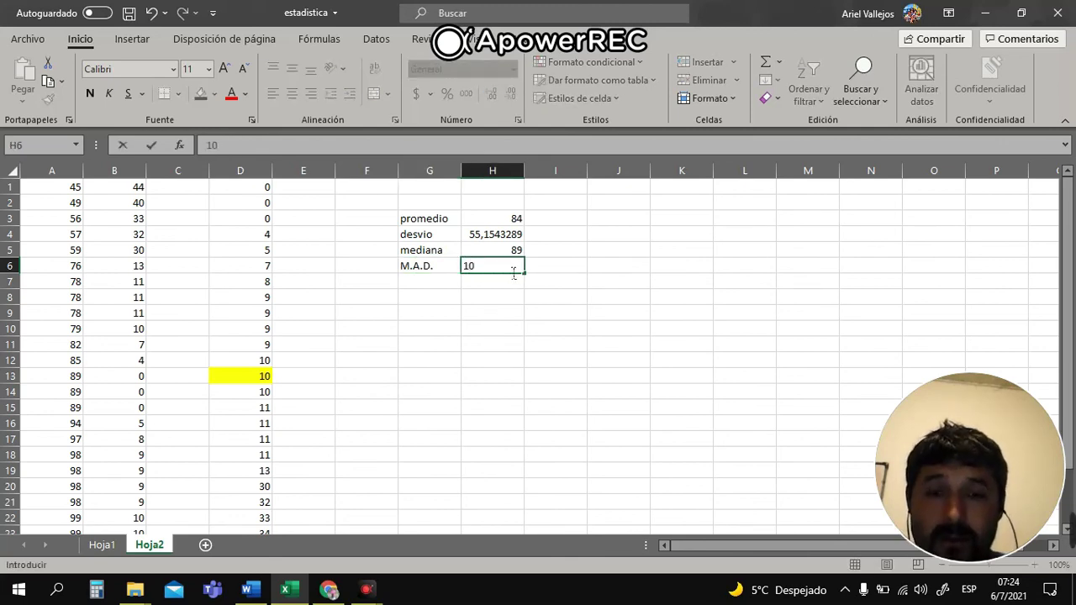
pyautogui.press('Return')
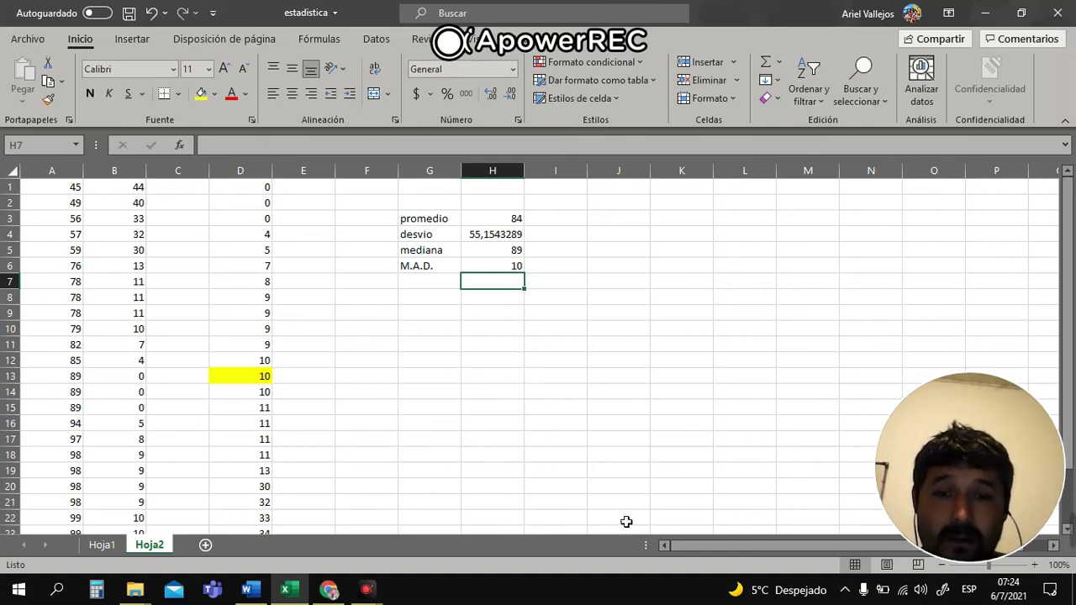
pyautogui.click(370, 595)
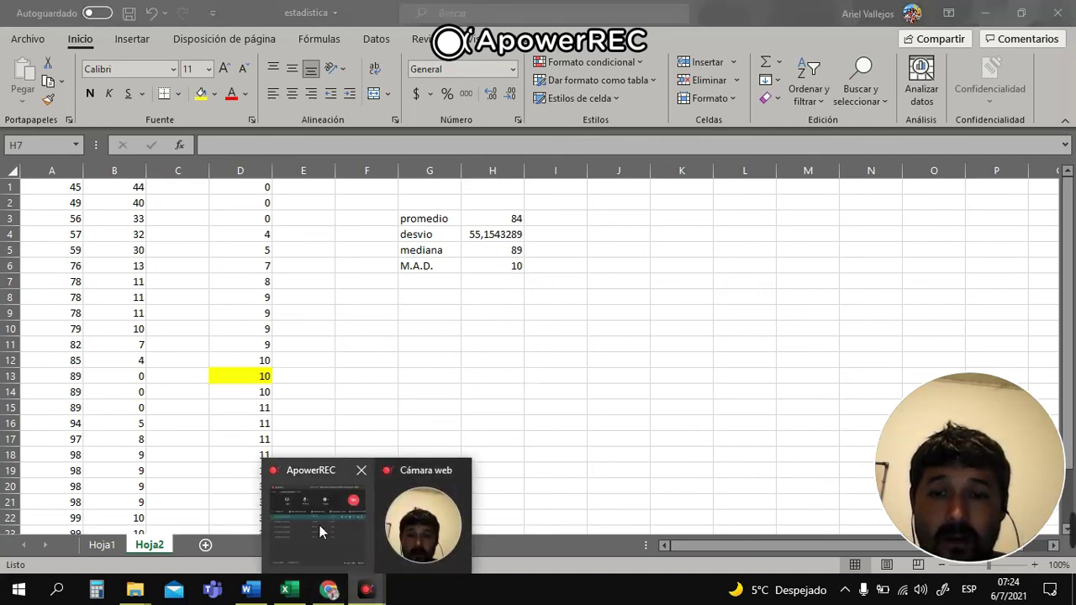